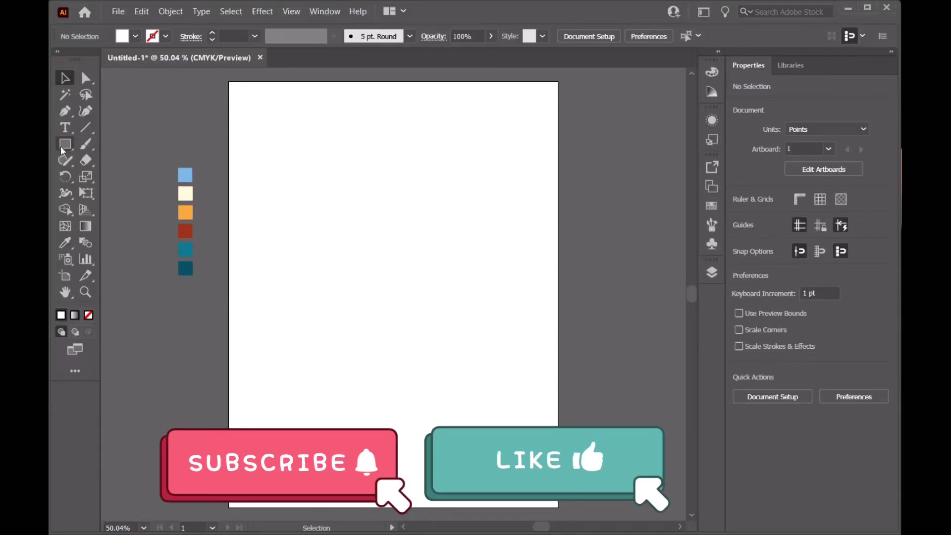
Add Layer 2 and draw a rectangle across the top half of the page.
{"action": "left_click", "coordinate": [712, 272]}
{"action": "left_click", "coordinate": [661, 514]}
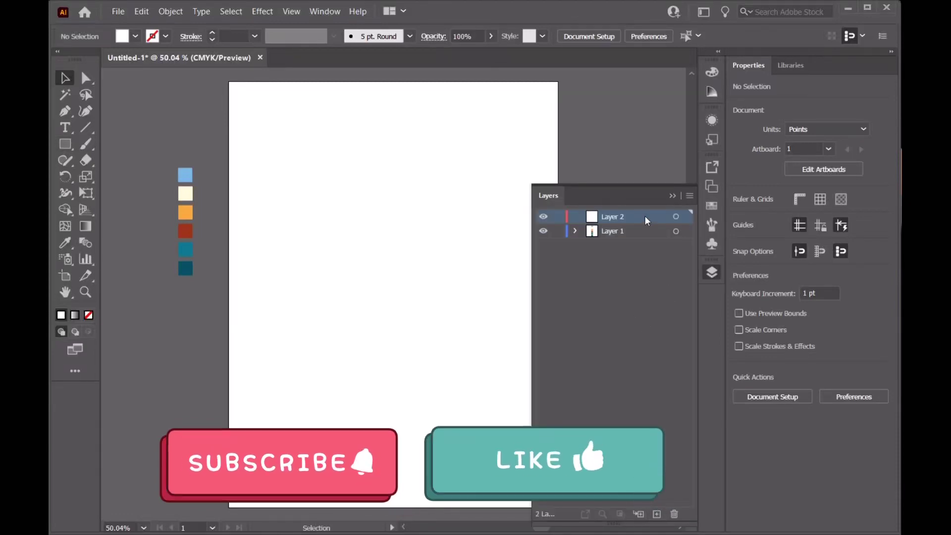
{"action": "left_click", "coordinate": [316, 166]}
{"action": "key", "text": "m"}
{"action": "left_click_drag", "start_coordinate": [225, 82], "coordinate": [561, 264]}
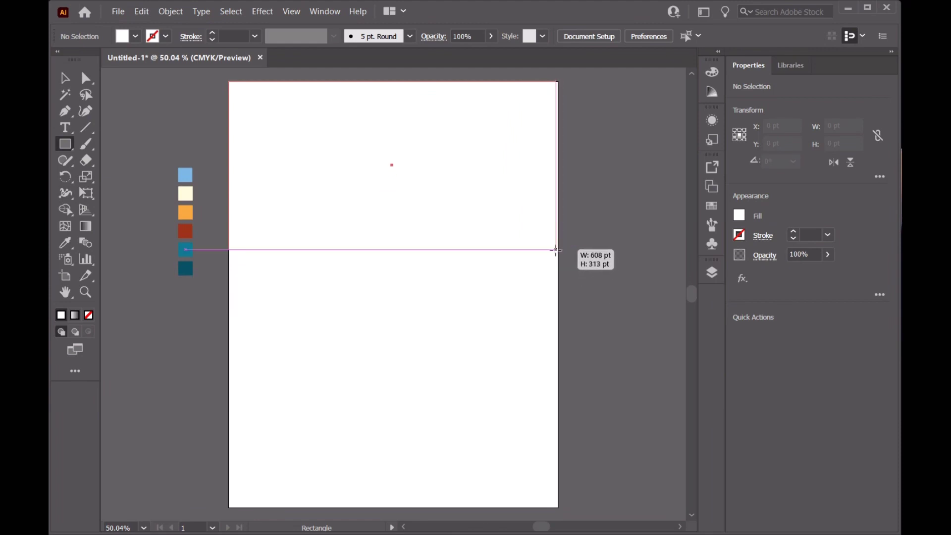
{"action": "left_click_drag", "start_coordinate": [561, 264], "coordinate": [559, 256]}
Fill the rectangle with a vertical gradient, light blue on top fading to pale cream.
{"action": "left_click", "coordinate": [75, 315]}
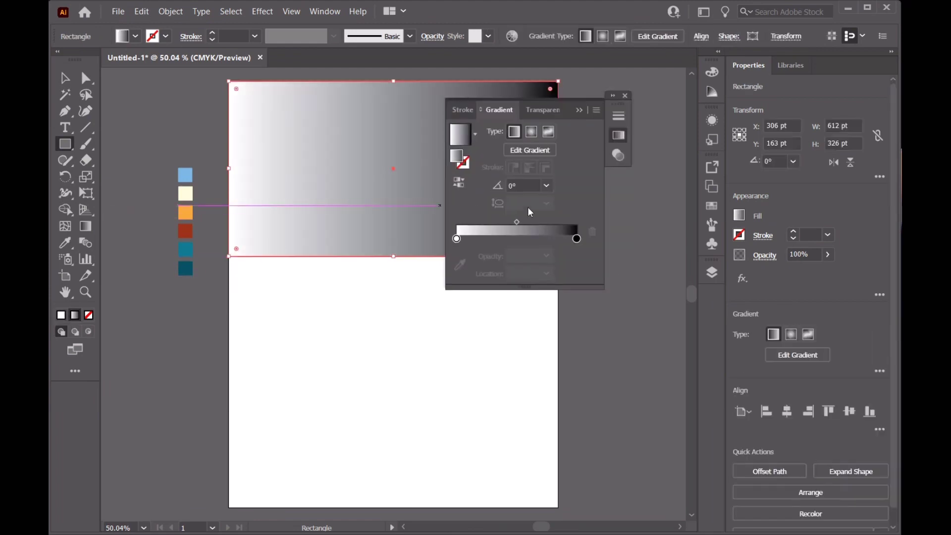
{"action": "double_click", "coordinate": [576, 239]}
{"action": "left_click", "coordinate": [399, 337]}
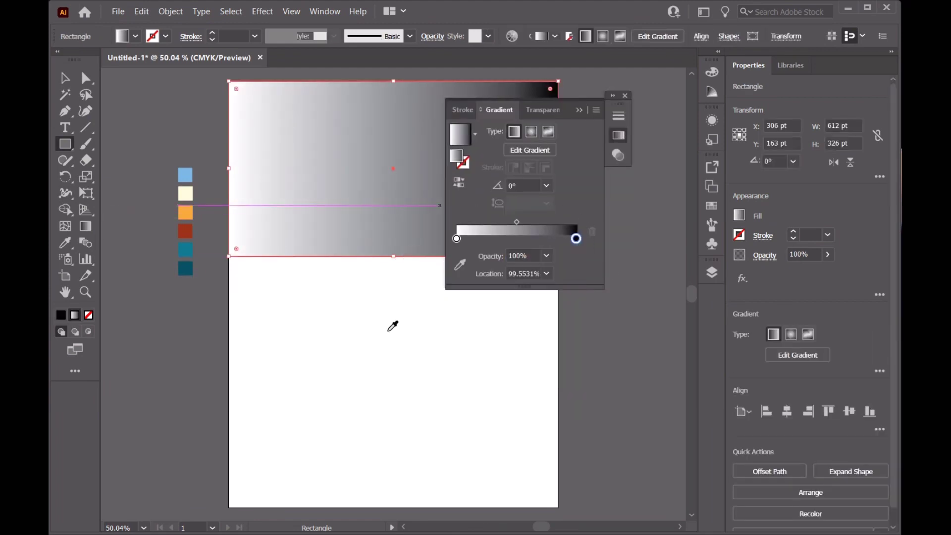
{"action": "left_click", "coordinate": [186, 175]}
{"action": "left_click", "coordinate": [457, 223]}
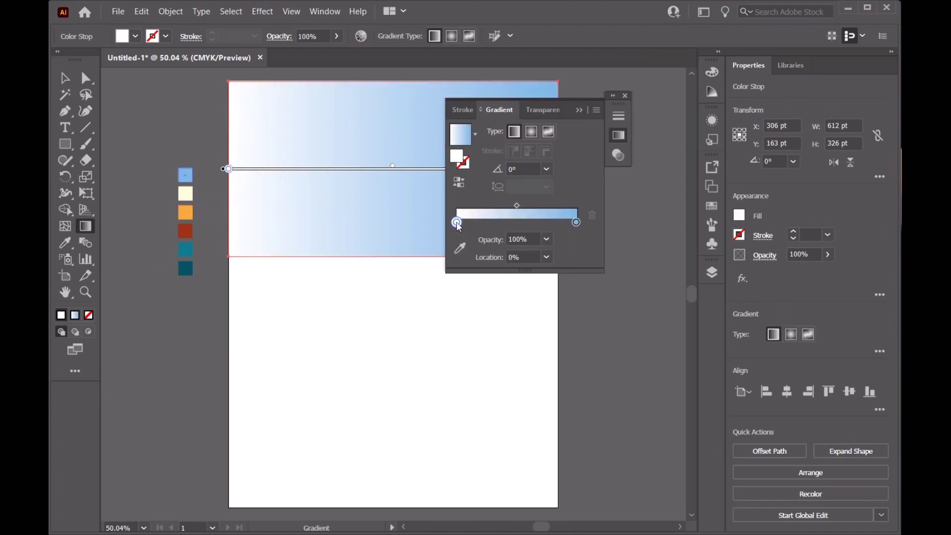
{"action": "double_click", "coordinate": [457, 222]}
{"action": "left_click", "coordinate": [401, 318]}
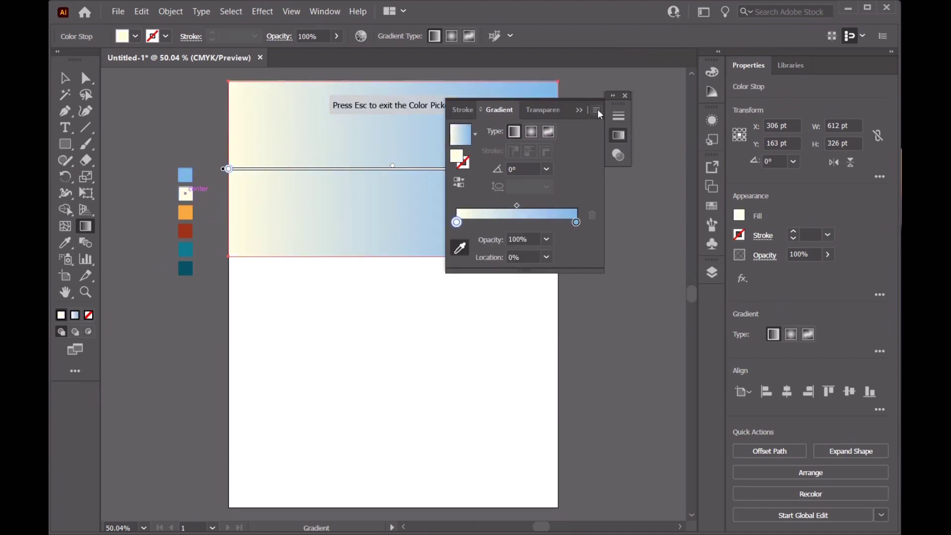
{"action": "key", "text": "Escape"}
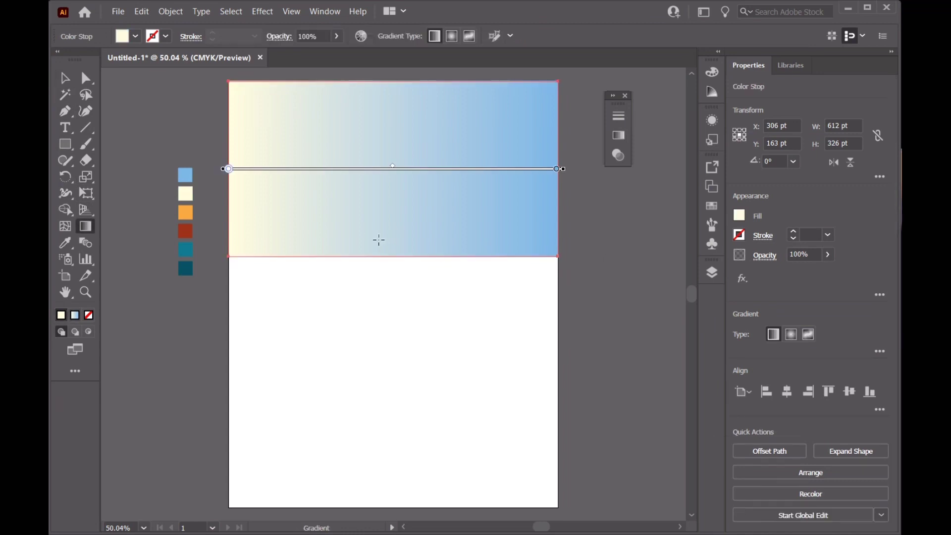
{"action": "left_click_drag", "start_coordinate": [381, 247], "coordinate": [378, 111]}
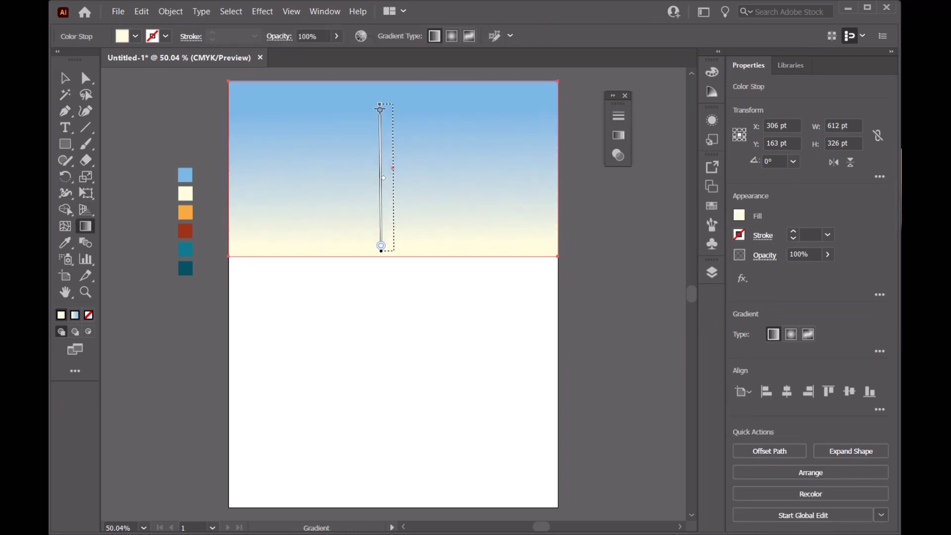
{"action": "key", "text": "v"}
{"action": "left_click", "coordinate": [136, 102]}
Add Layer 3 and begin a zigzag dune outline from the page's left edge.
{"action": "left_click", "coordinate": [712, 273]}
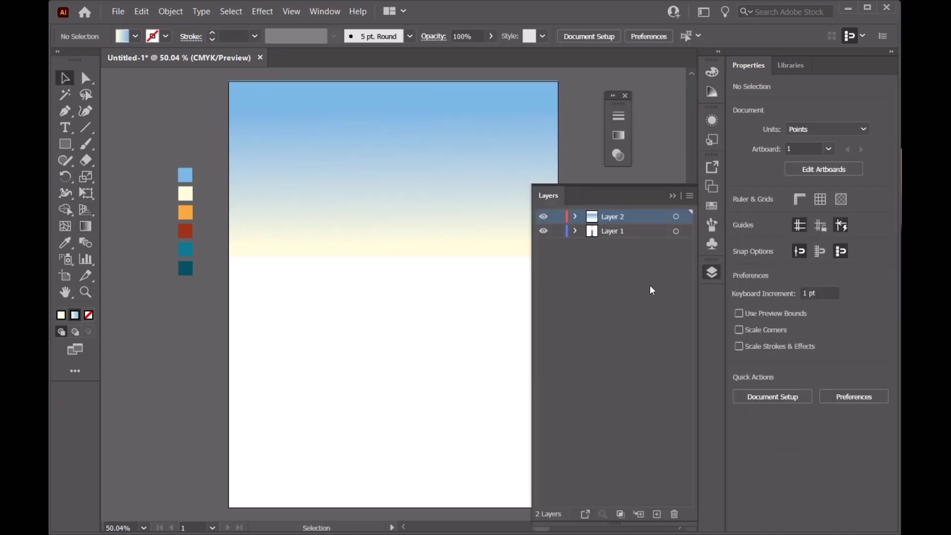
{"action": "left_click", "coordinate": [655, 511]}
{"action": "left_click", "coordinate": [672, 196]}
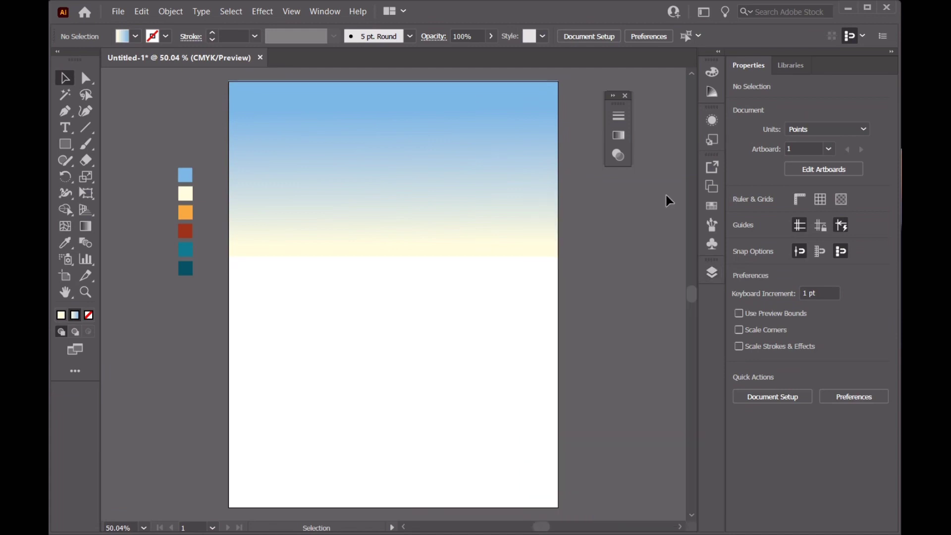
{"action": "left_click", "coordinate": [71, 116]}
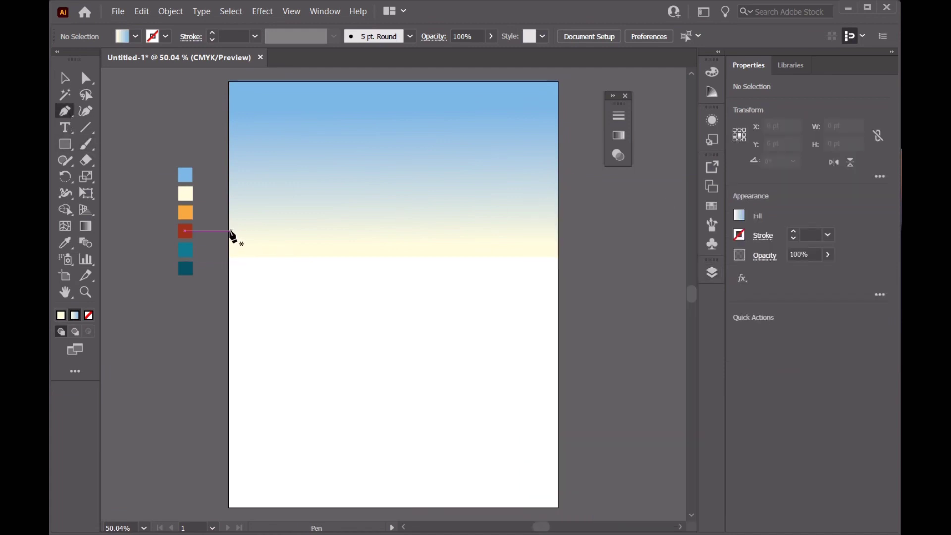
{"action": "left_click", "coordinate": [229, 231]}
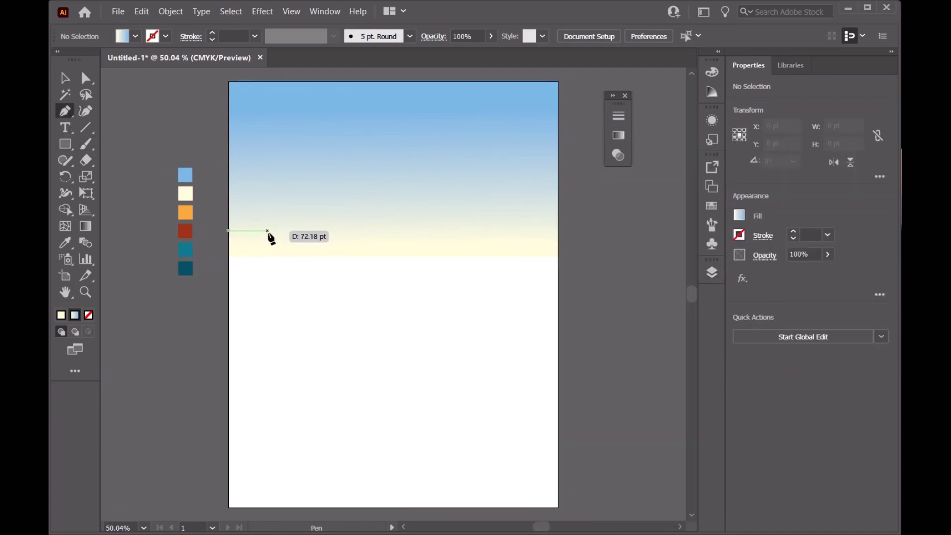
{"action": "left_click", "coordinate": [317, 249]}
{"action": "left_click", "coordinate": [278, 266]}
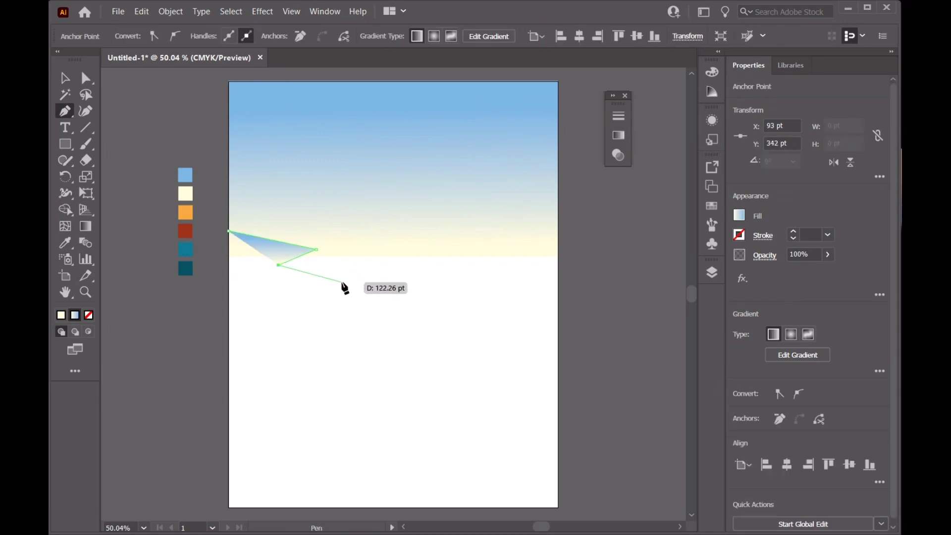
{"action": "left_click", "coordinate": [335, 277]}
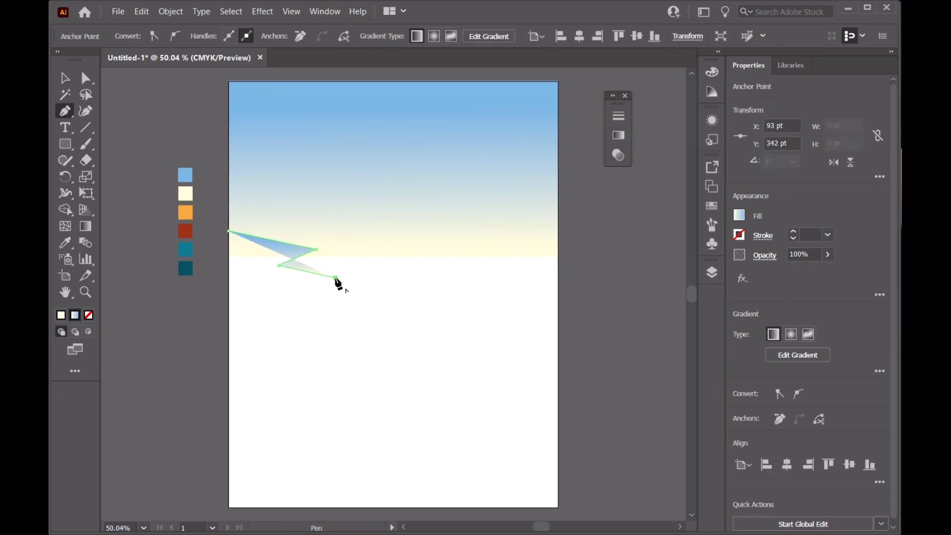
Complete the zigzag dune outline through the bottom corners and give it a solid fill.
{"action": "left_click", "coordinate": [310, 296]}
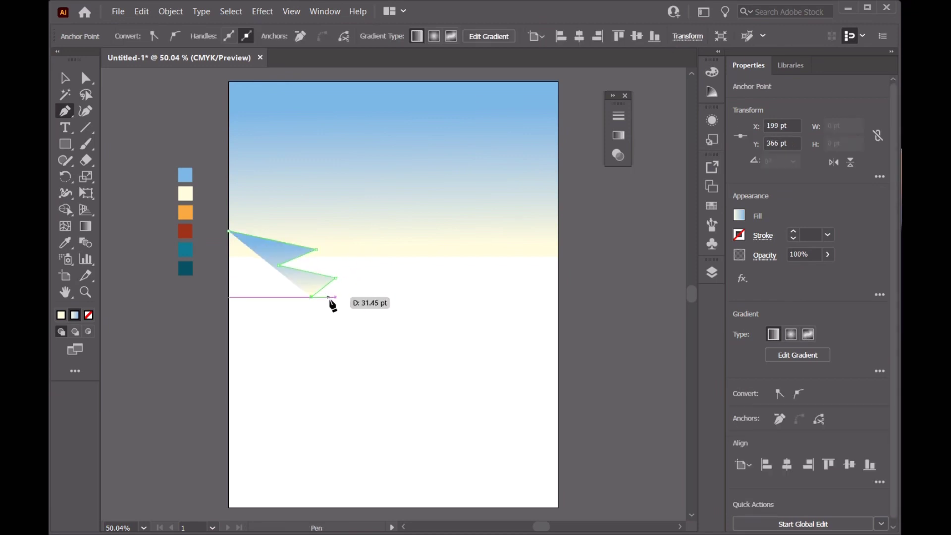
{"action": "left_click", "coordinate": [373, 312]}
{"action": "left_click", "coordinate": [338, 330]}
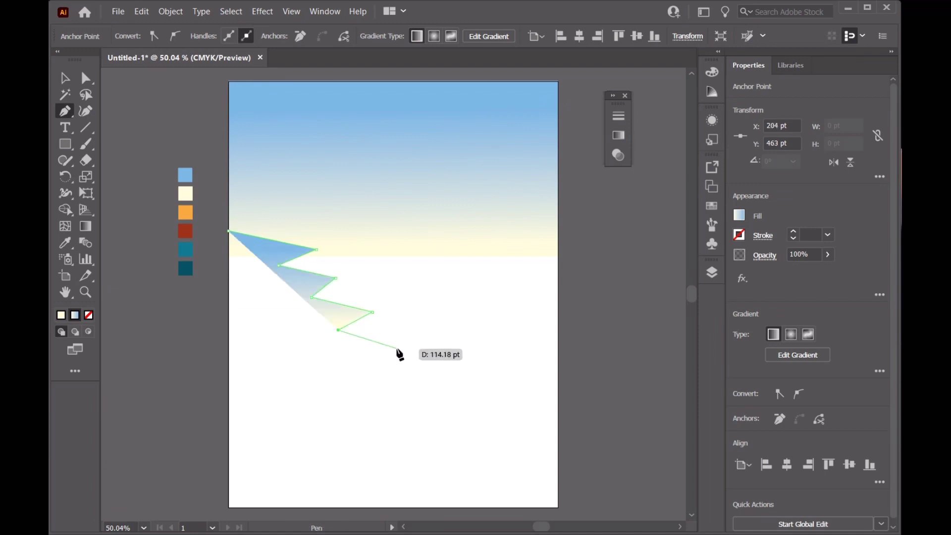
{"action": "left_click", "coordinate": [441, 369]}
{"action": "left_click", "coordinate": [393, 407]}
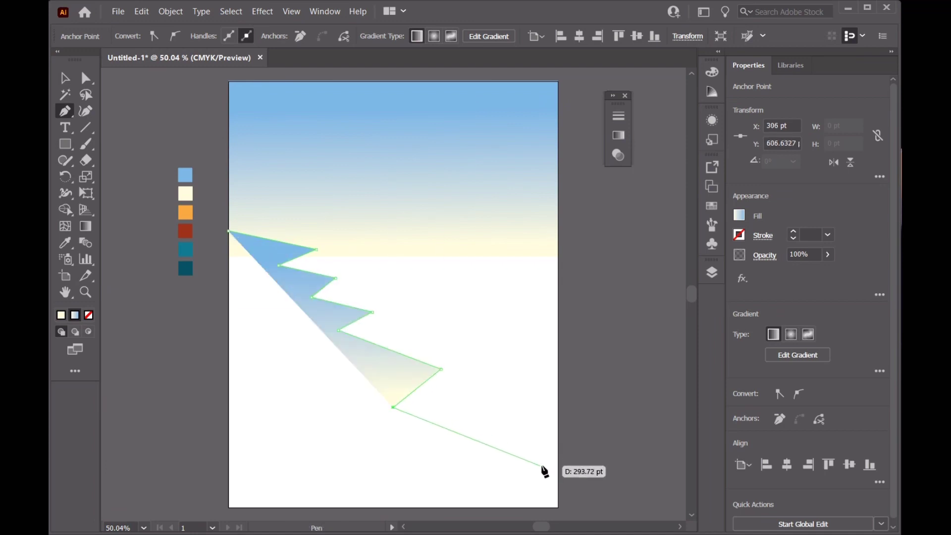
{"action": "left_click", "coordinate": [558, 467]}
{"action": "left_click", "coordinate": [558, 507]}
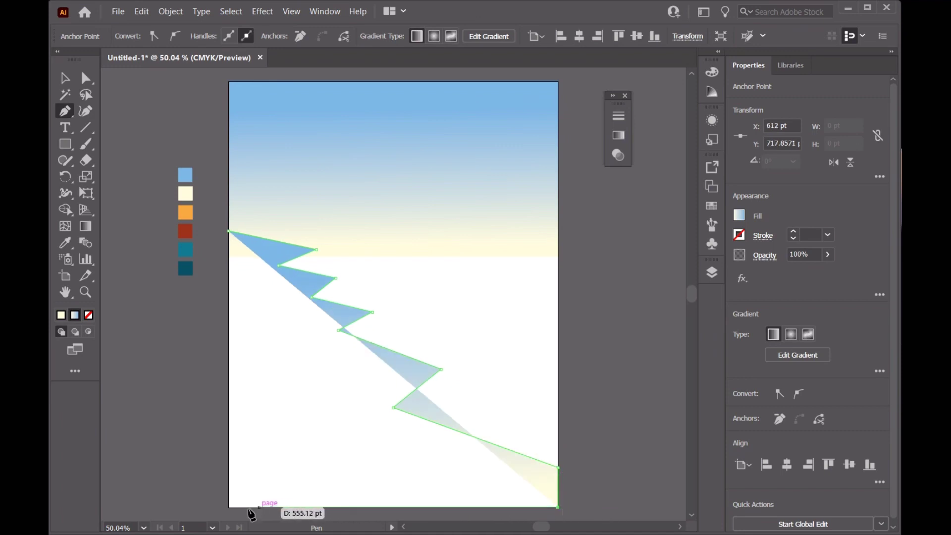
{"action": "left_click", "coordinate": [229, 508]}
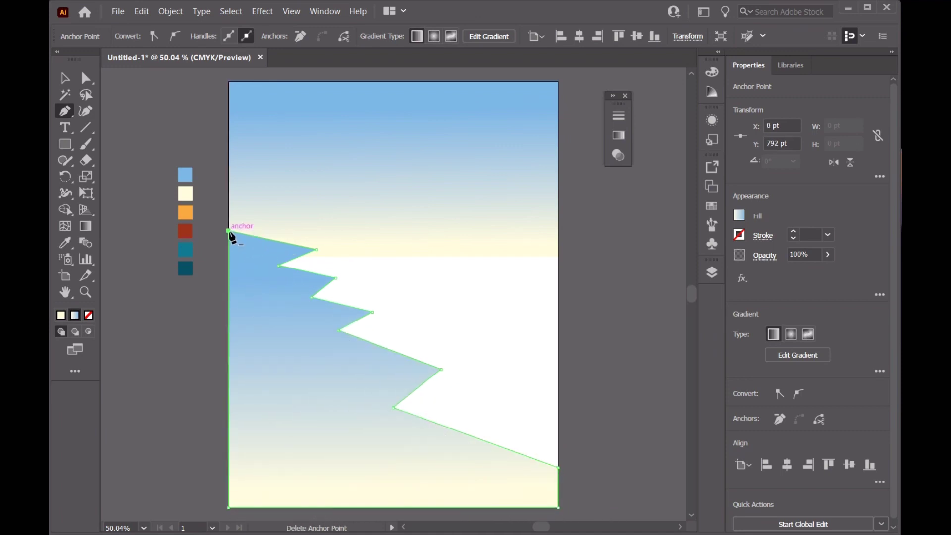
{"action": "left_click", "coordinate": [229, 231]}
{"action": "left_click", "coordinate": [64, 78]}
{"action": "left_click", "coordinate": [61, 332]}
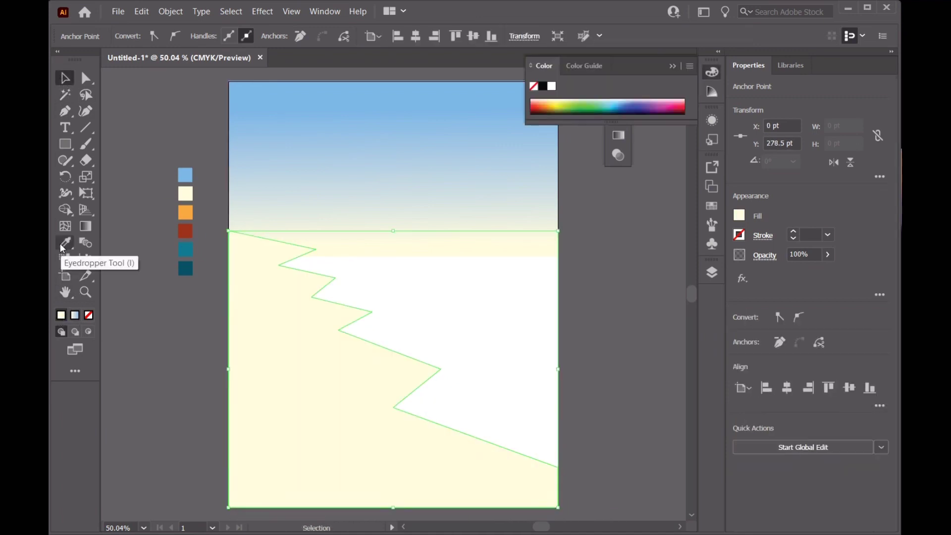
{"action": "left_click", "coordinate": [63, 246]}
Fill the dune orange and smooth its zigzag corners into curves.
{"action": "left_click", "coordinate": [185, 213]}
{"action": "left_click", "coordinate": [85, 111]}
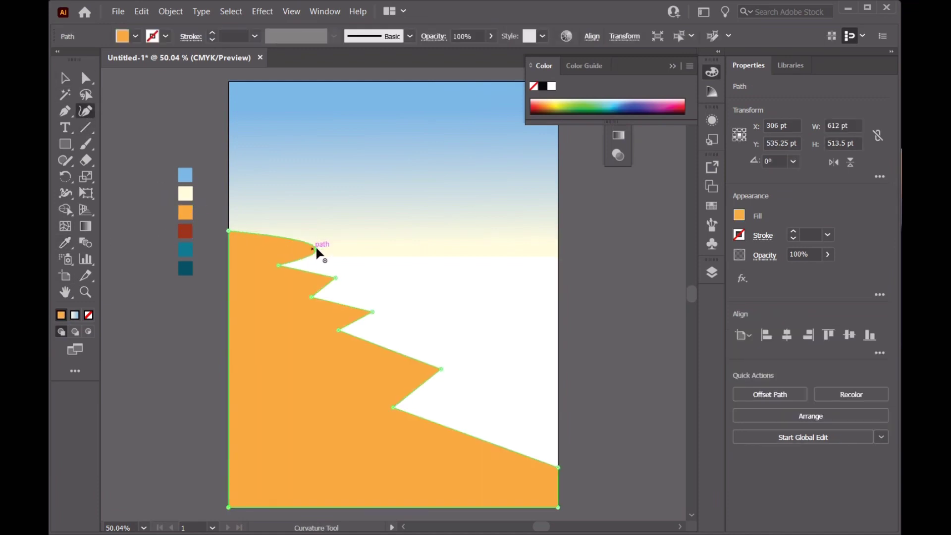
{"action": "left_click_drag", "start_coordinate": [313, 248], "coordinate": [318, 242]}
{"action": "double_click", "coordinate": [336, 278]}
{"action": "double_click", "coordinate": [312, 297]}
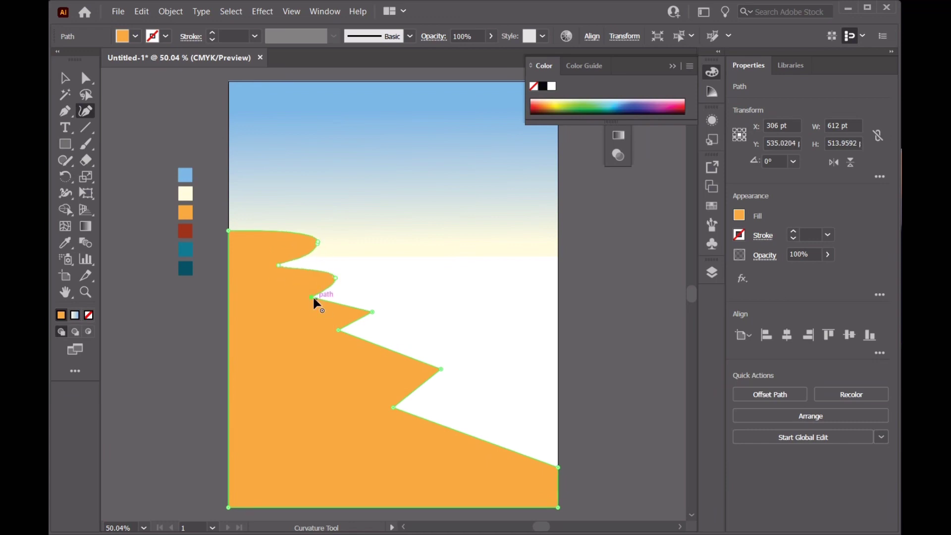
{"action": "double_click", "coordinate": [370, 312]}
{"action": "left_click", "coordinate": [339, 330]}
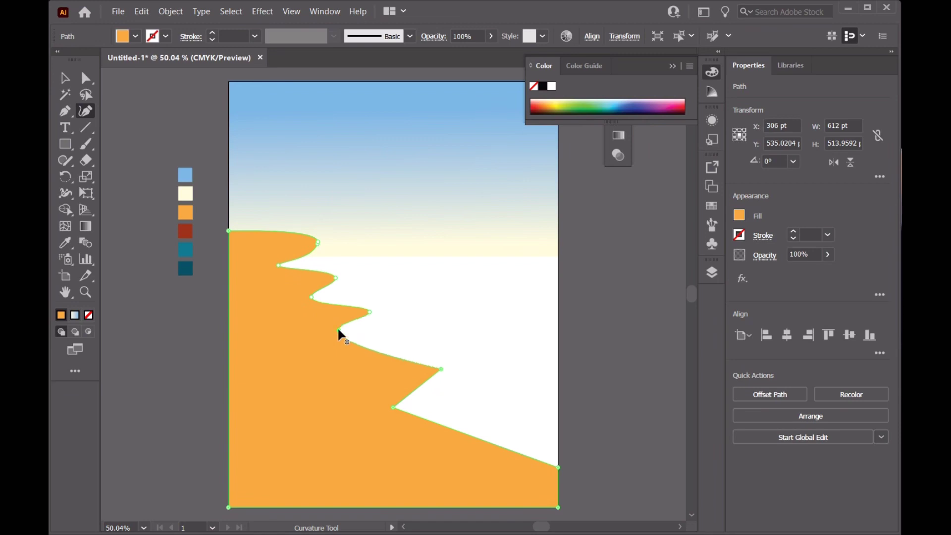
{"action": "double_click", "coordinate": [441, 370]}
{"action": "double_click", "coordinate": [393, 407]}
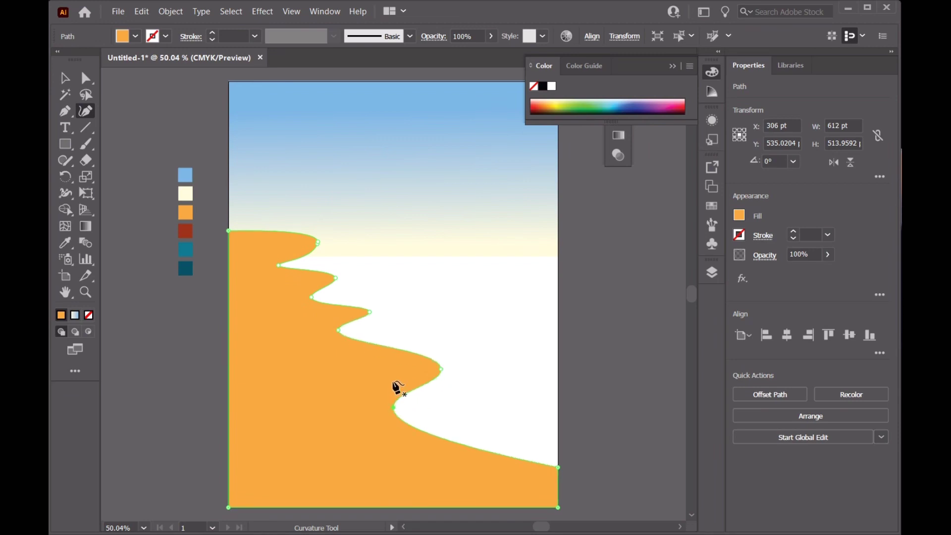
Lower and shift the dune's wave points to refine its flowing top edge.
{"action": "left_click_drag", "start_coordinate": [339, 330], "coordinate": [335, 342]}
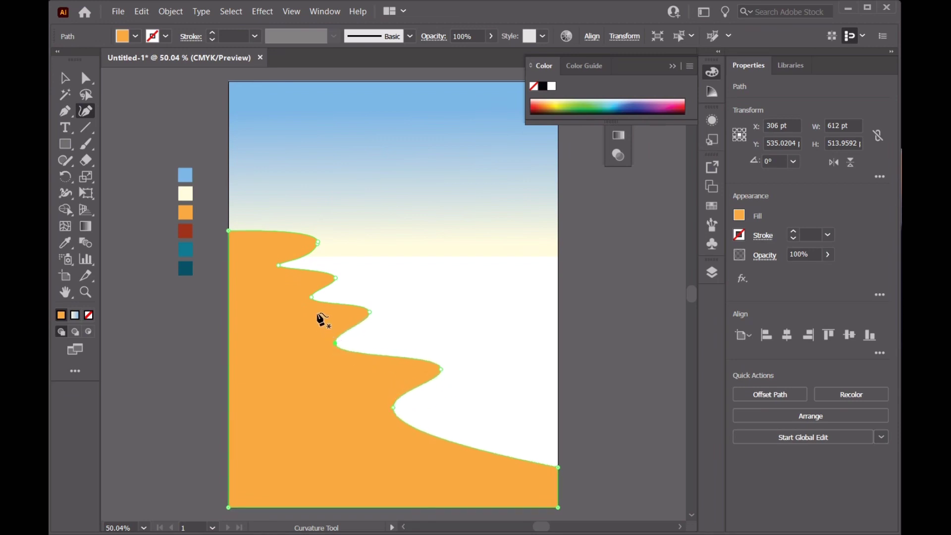
{"action": "left_click_drag", "start_coordinate": [311, 298], "coordinate": [307, 305]}
{"action": "left_click_drag", "start_coordinate": [279, 265], "coordinate": [276, 270]}
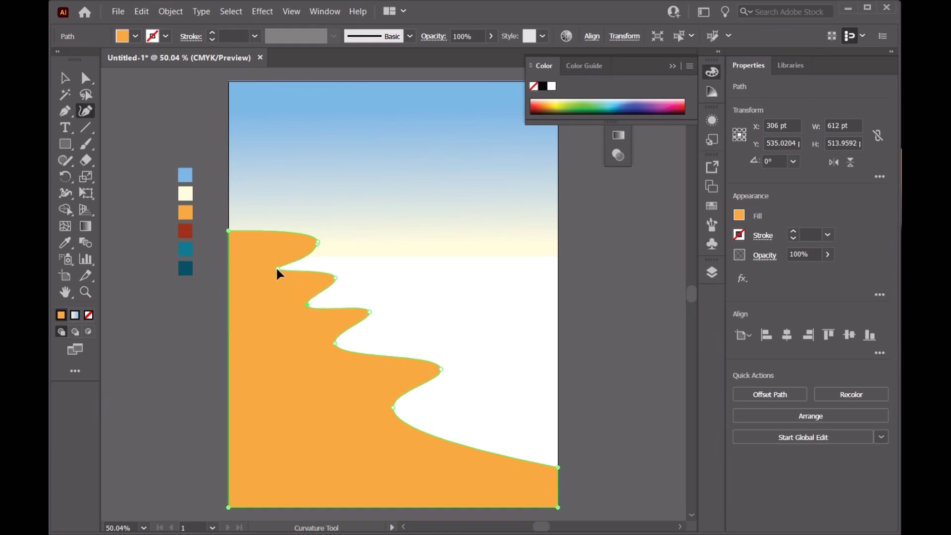
{"action": "double_click", "coordinate": [318, 241]}
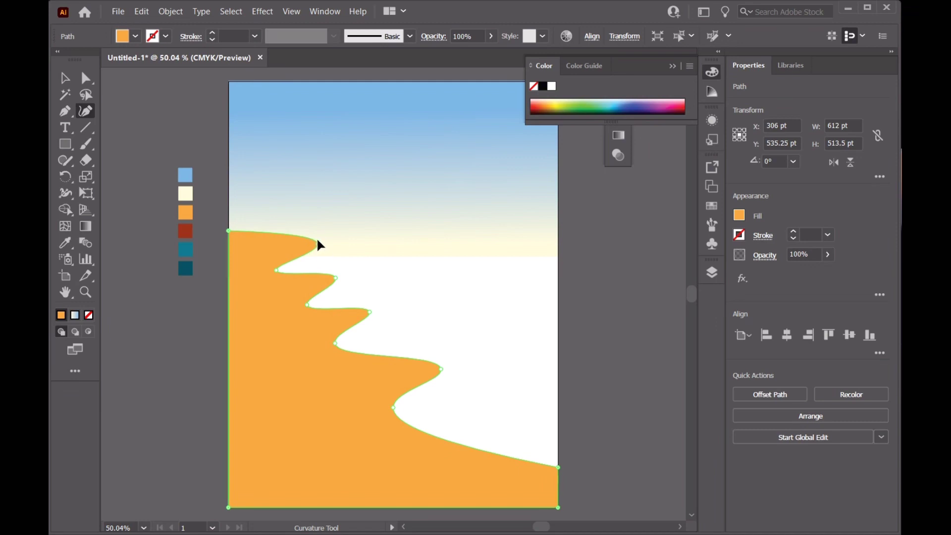
{"action": "left_click_drag", "start_coordinate": [317, 241], "coordinate": [308, 241]}
{"action": "left_click_drag", "start_coordinate": [228, 230], "coordinate": [229, 237]}
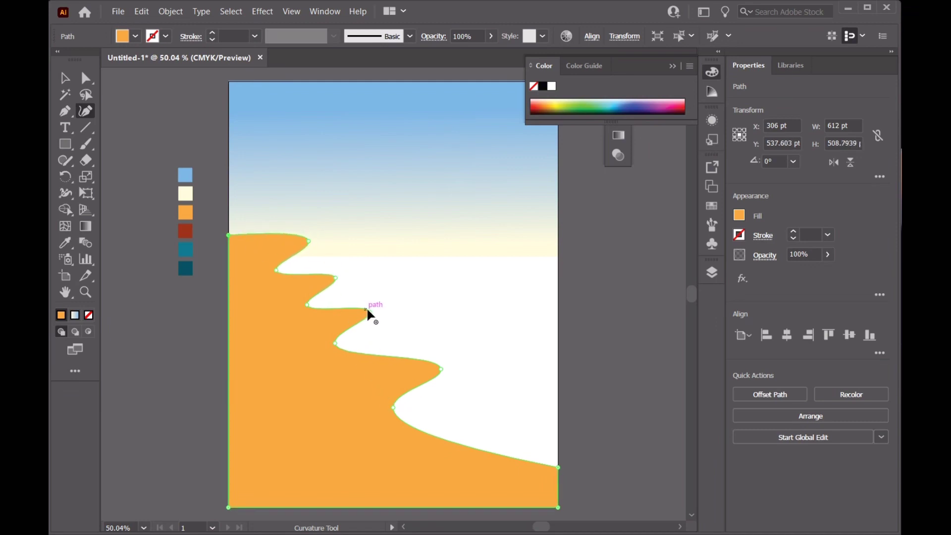
{"action": "left_click_drag", "start_coordinate": [293, 234], "coordinate": [292, 238]}
{"action": "key", "text": "v"}
{"action": "left_click", "coordinate": [503, 297]}
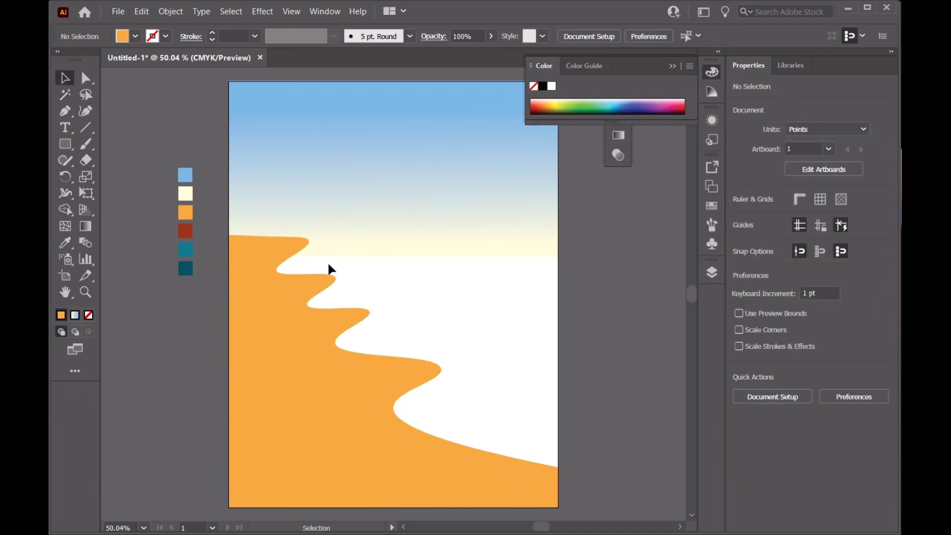
Start a stepped shadow path down the first curves of the dune edge.
{"action": "left_click", "coordinate": [711, 272]}
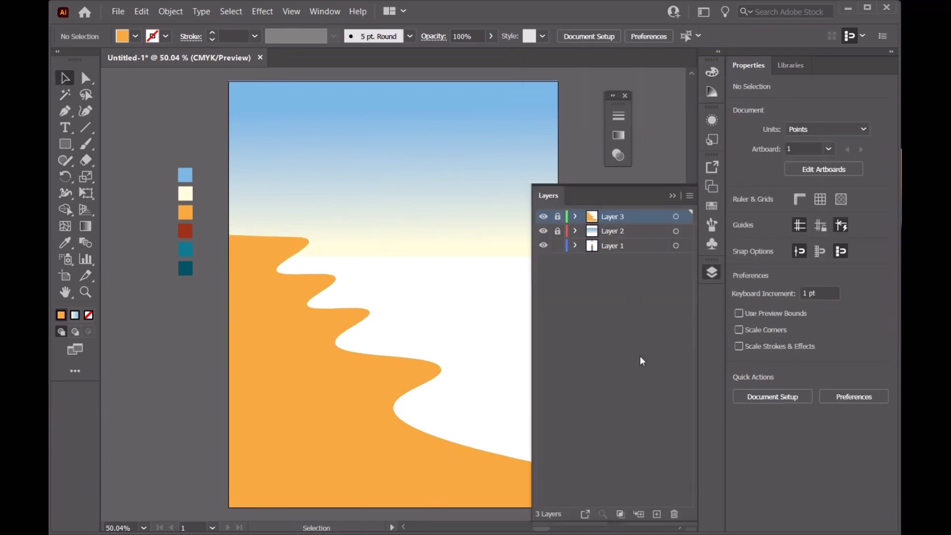
{"action": "left_click", "coordinate": [672, 197]}
{"action": "key", "text": "p"}
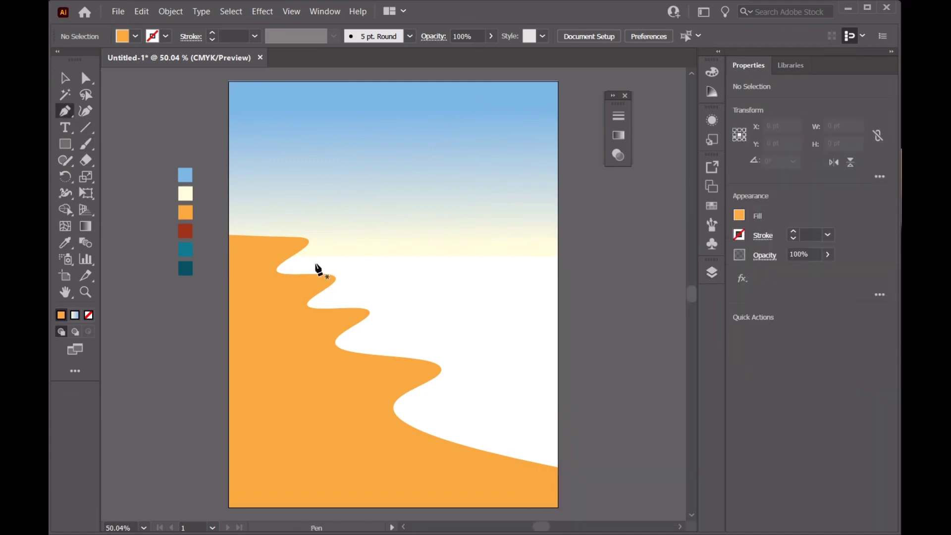
{"action": "key", "text": "F7"}
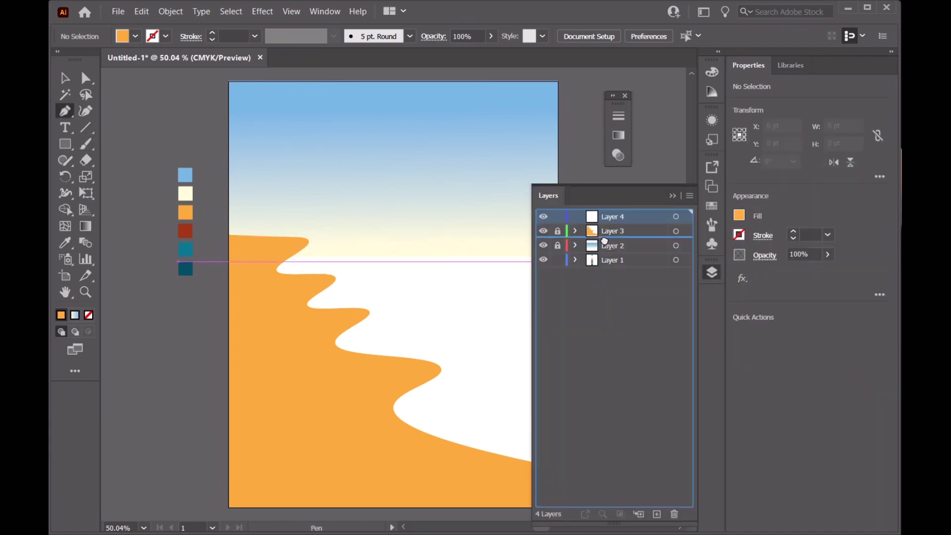
{"action": "left_click", "coordinate": [673, 197]}
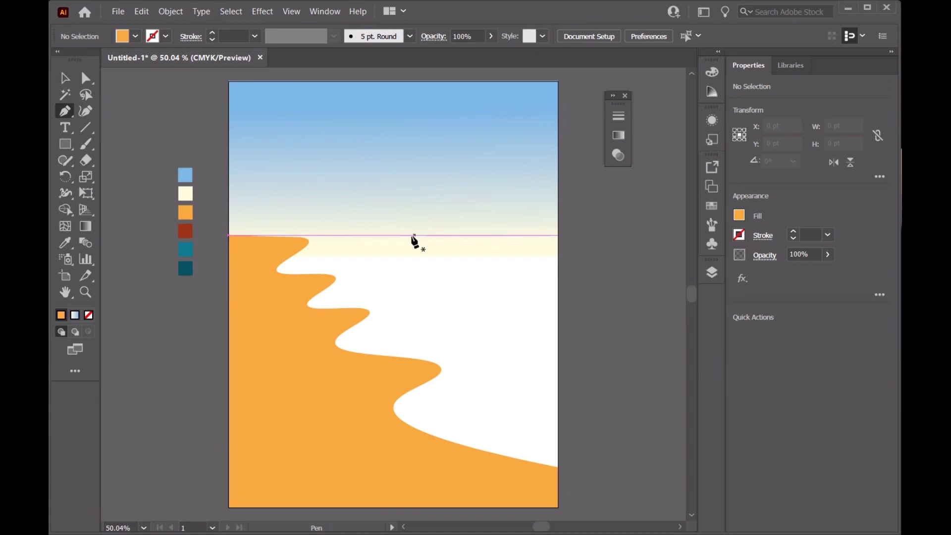
{"action": "left_click", "coordinate": [309, 241]}
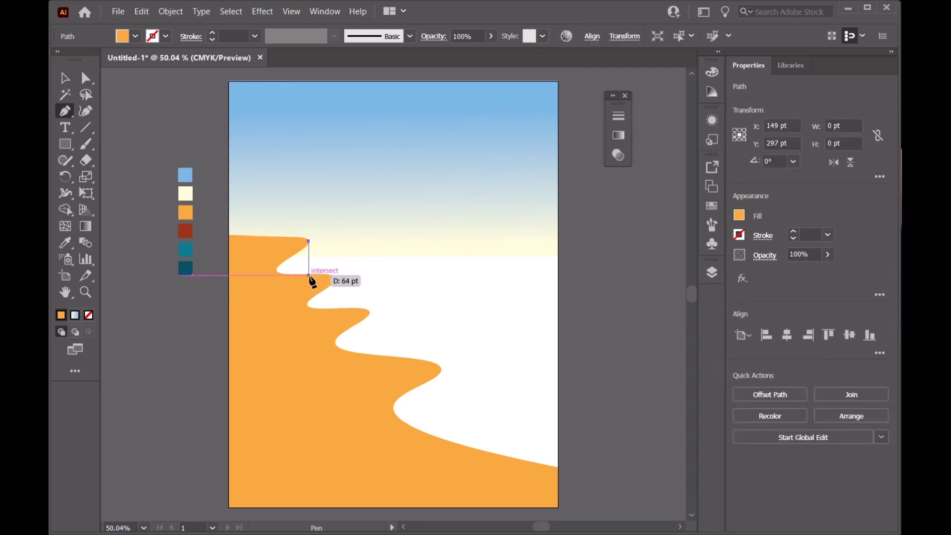
{"action": "left_click", "coordinate": [309, 274]}
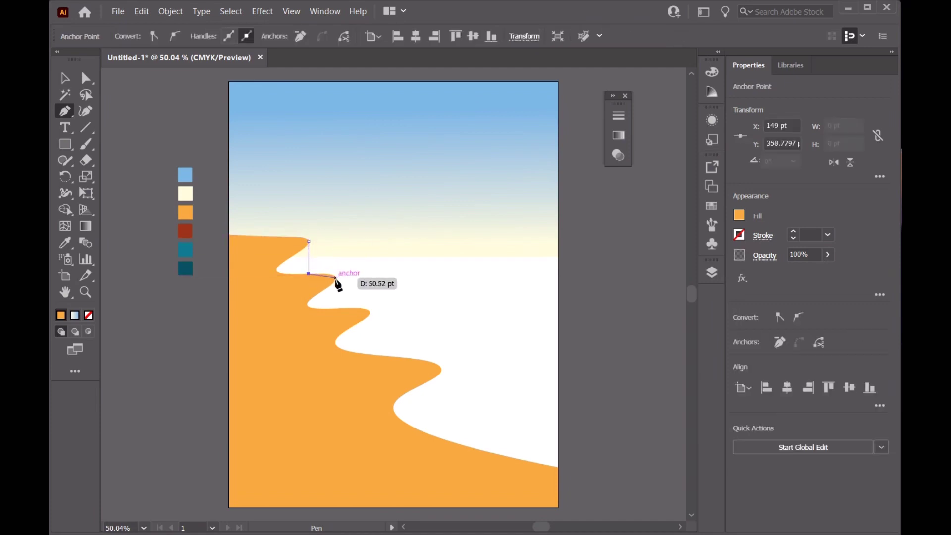
{"action": "left_click", "coordinate": [335, 309]}
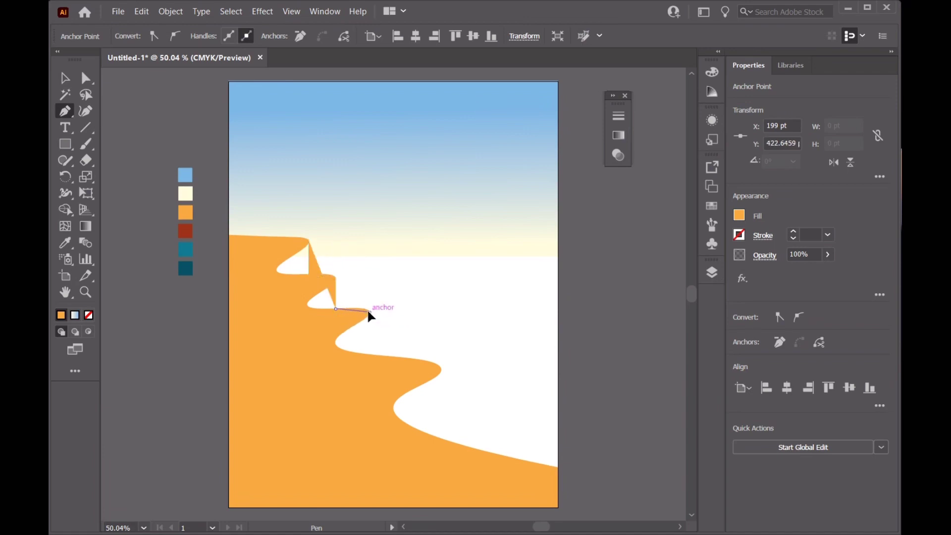
{"action": "left_click", "coordinate": [369, 312]}
{"action": "left_click", "coordinate": [370, 356]}
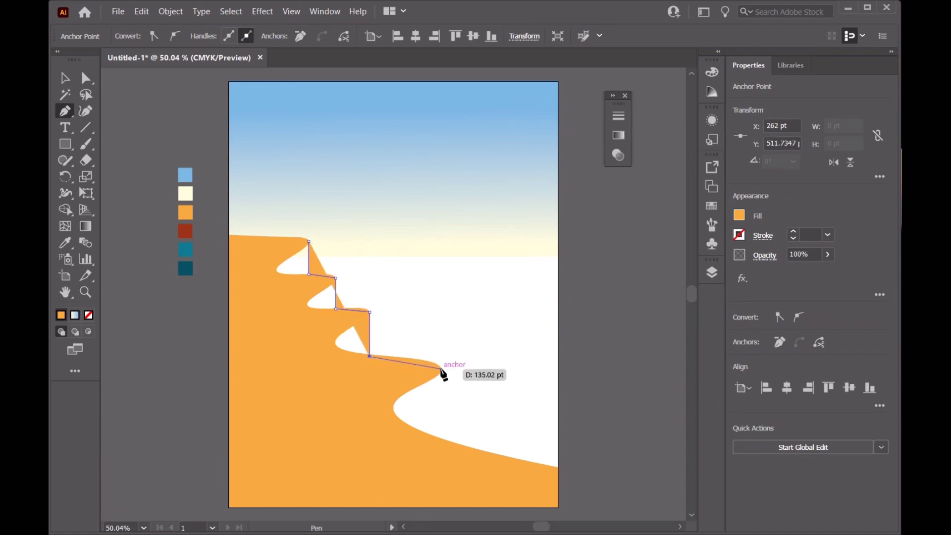
Close the shadow path along the page's bottom and left edges and fill it dark red.
{"action": "left_click", "coordinate": [441, 368]}
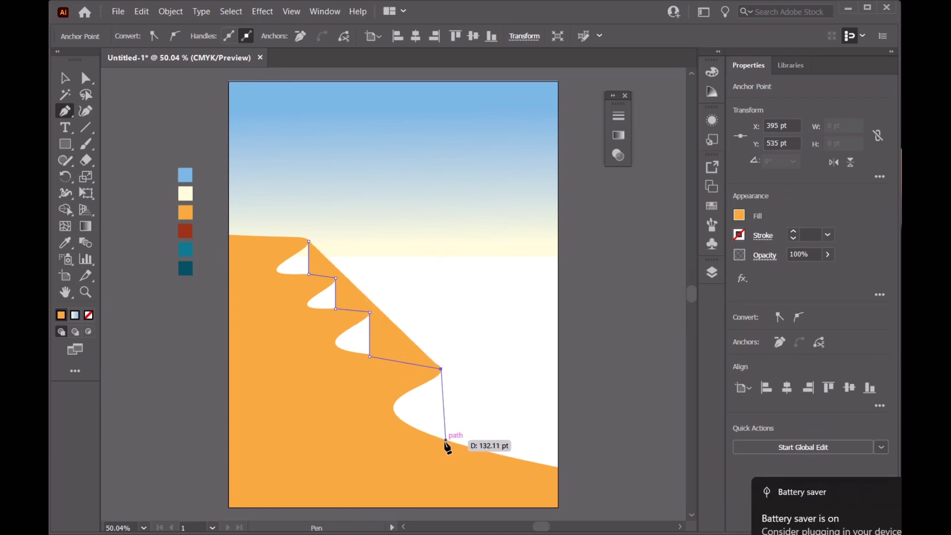
{"action": "left_click", "coordinate": [441, 442]}
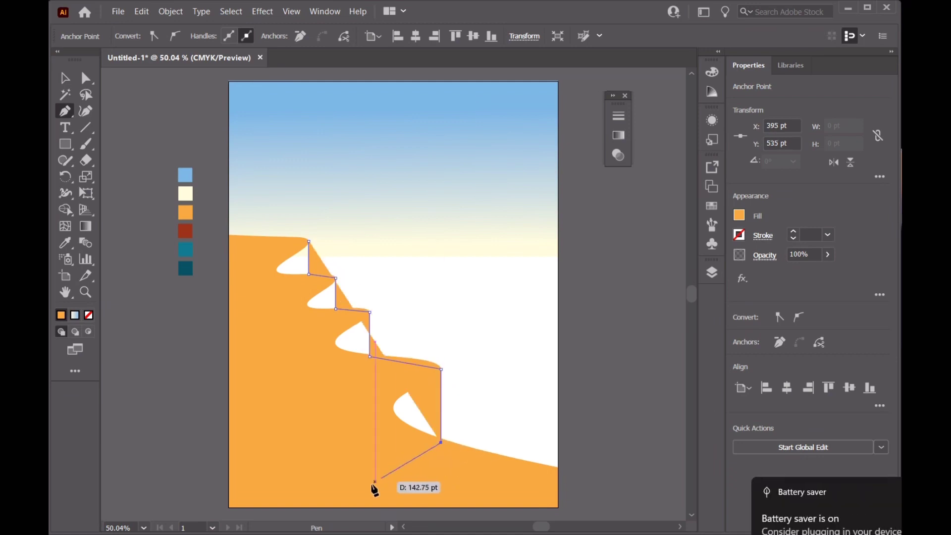
{"action": "left_click", "coordinate": [441, 507]}
{"action": "left_click", "coordinate": [229, 506]}
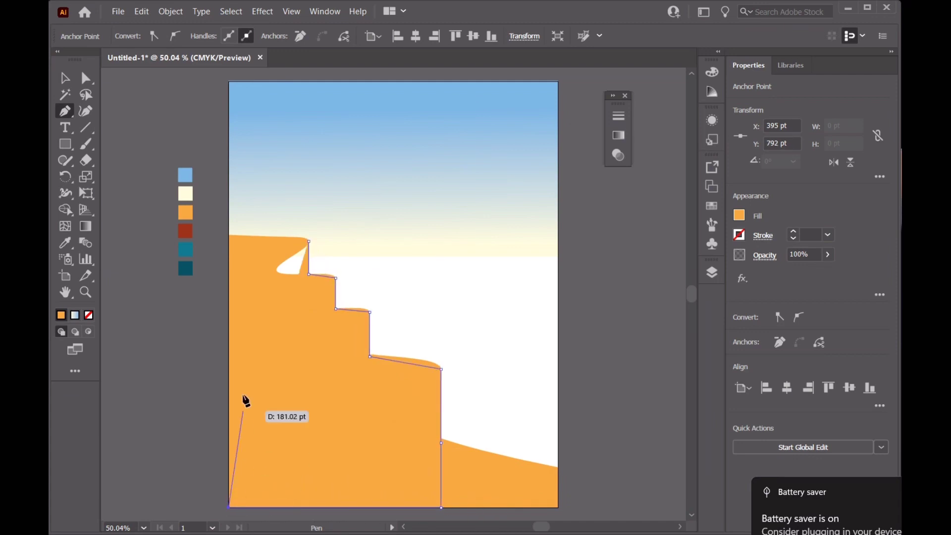
{"action": "left_click", "coordinate": [229, 243]}
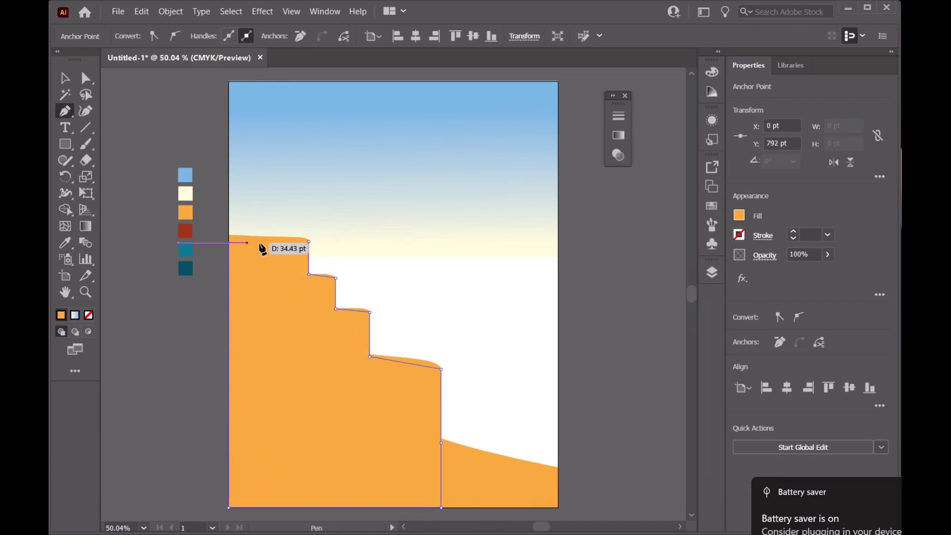
{"action": "left_click", "coordinate": [308, 242]}
{"action": "left_click", "coordinate": [65, 243]}
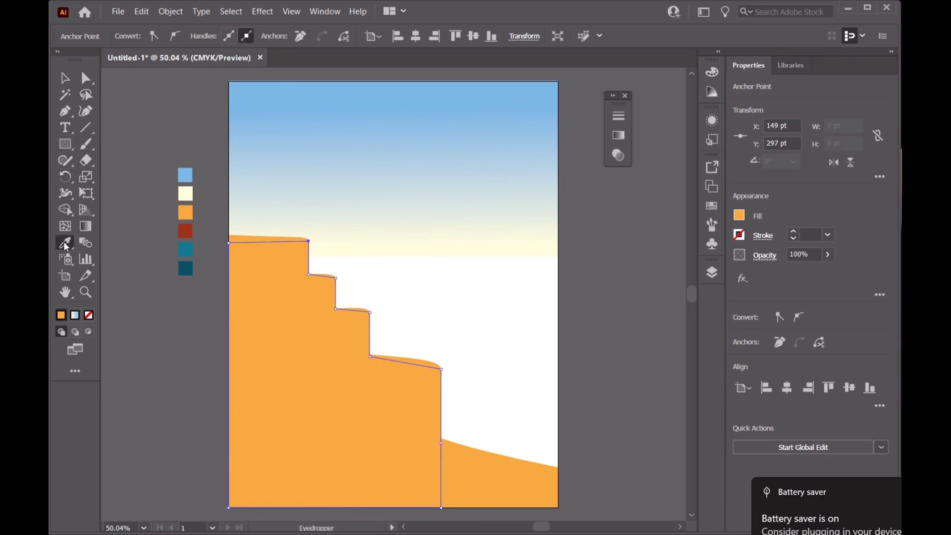
{"action": "left_click", "coordinate": [185, 231]}
{"action": "key", "text": "v"}
{"action": "left_click", "coordinate": [149, 131]}
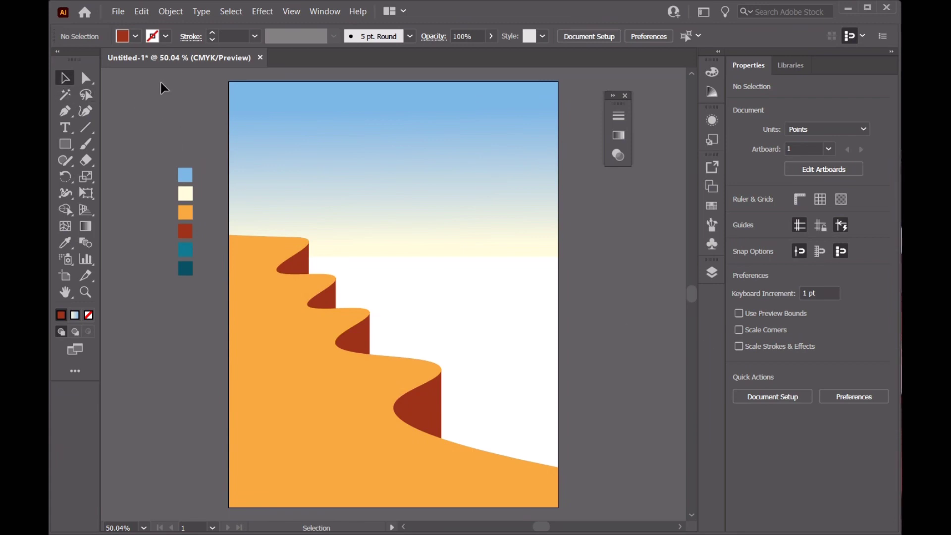
Make Layer 3 the active layer and pick the Pen tool.
{"action": "left_click", "coordinate": [711, 273]}
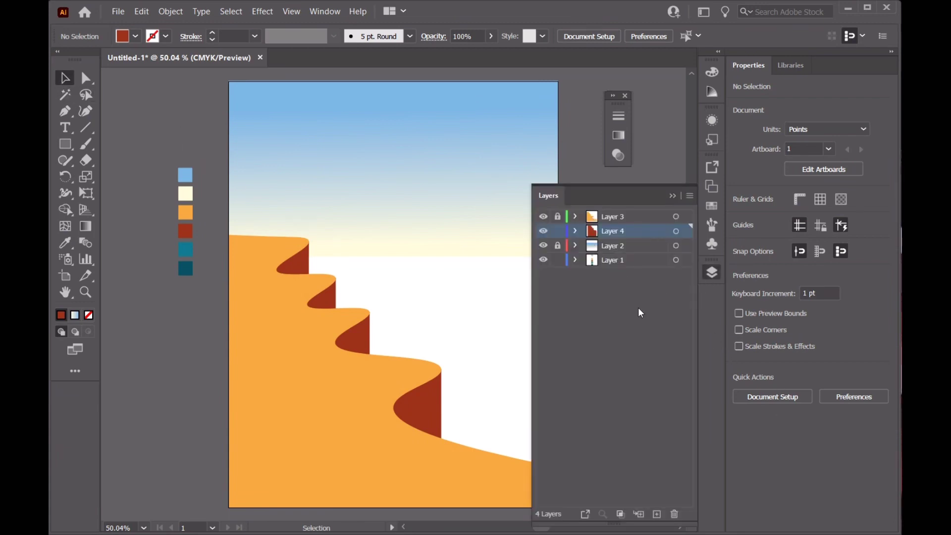
{"action": "left_click", "coordinate": [631, 218]}
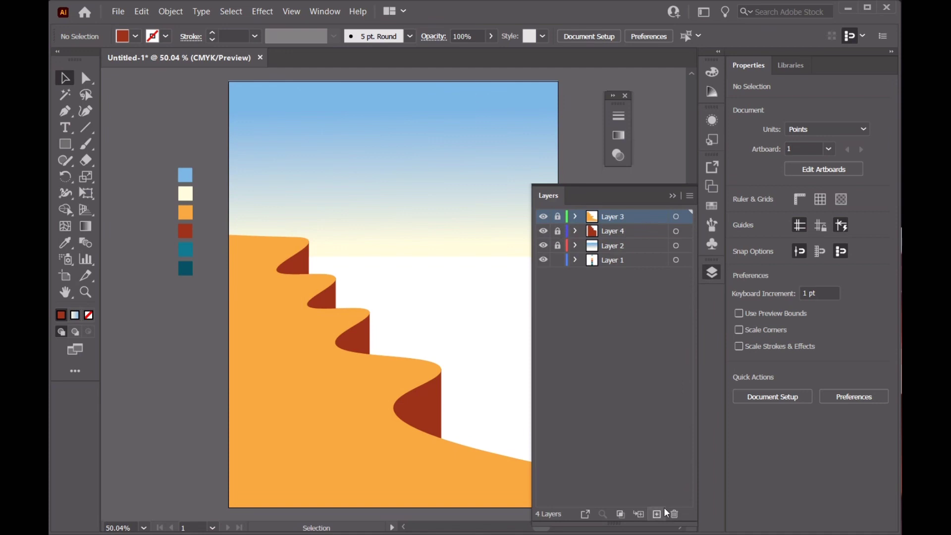
{"action": "left_click", "coordinate": [674, 197]}
{"action": "left_click", "coordinate": [711, 274]}
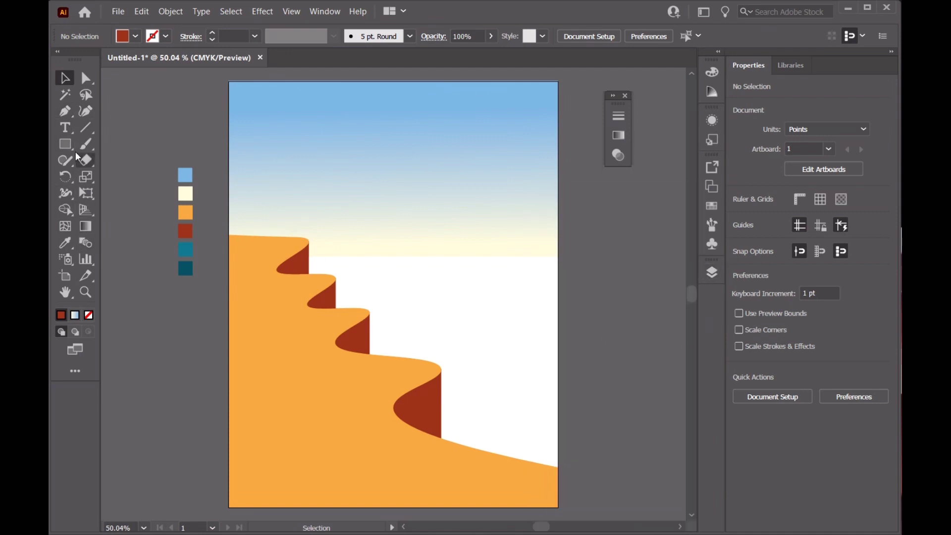
{"action": "left_click", "coordinate": [67, 111]}
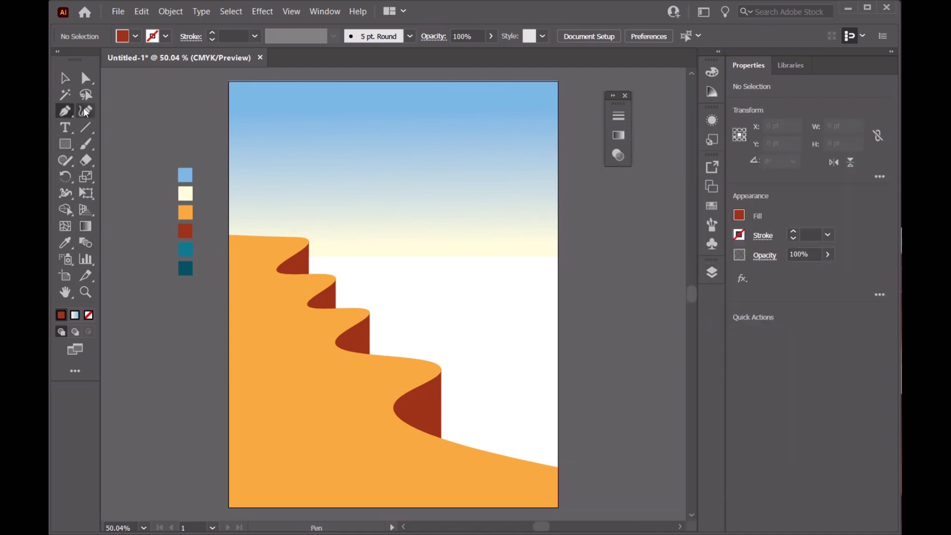
Draw a jagged closed mountain outline on the right horizon with two peaks.
{"action": "left_click", "coordinate": [558, 193]}
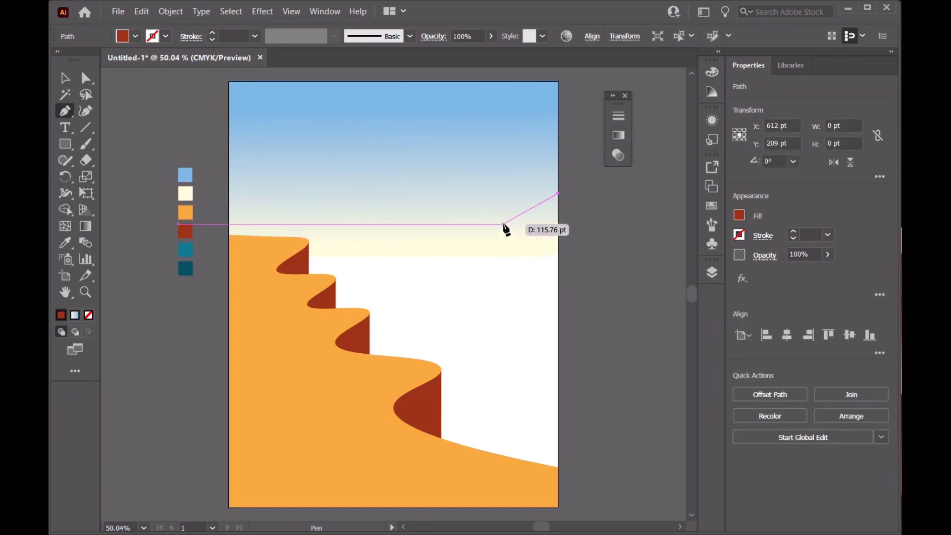
{"action": "left_click", "coordinate": [469, 205]}
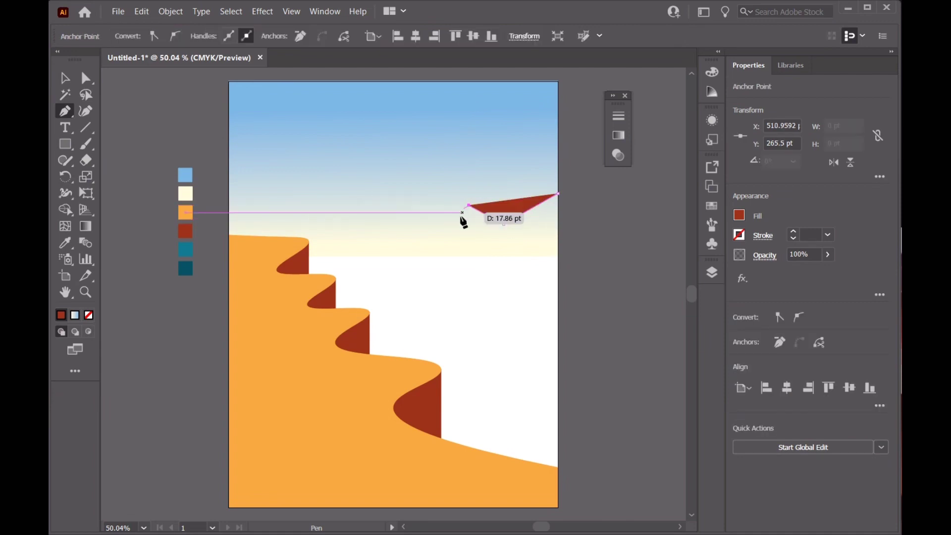
{"action": "left_click", "coordinate": [427, 235]}
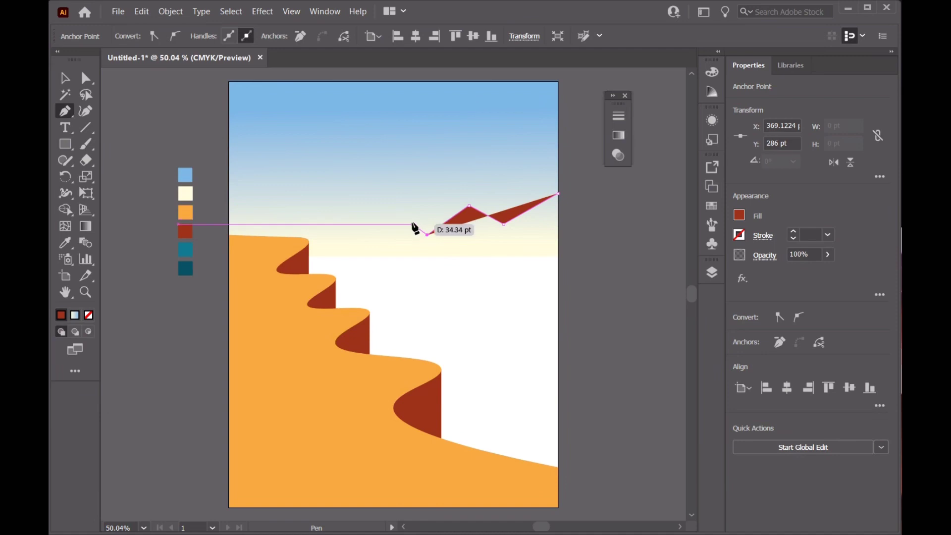
{"action": "left_click", "coordinate": [413, 224]}
{"action": "left_click", "coordinate": [346, 256]}
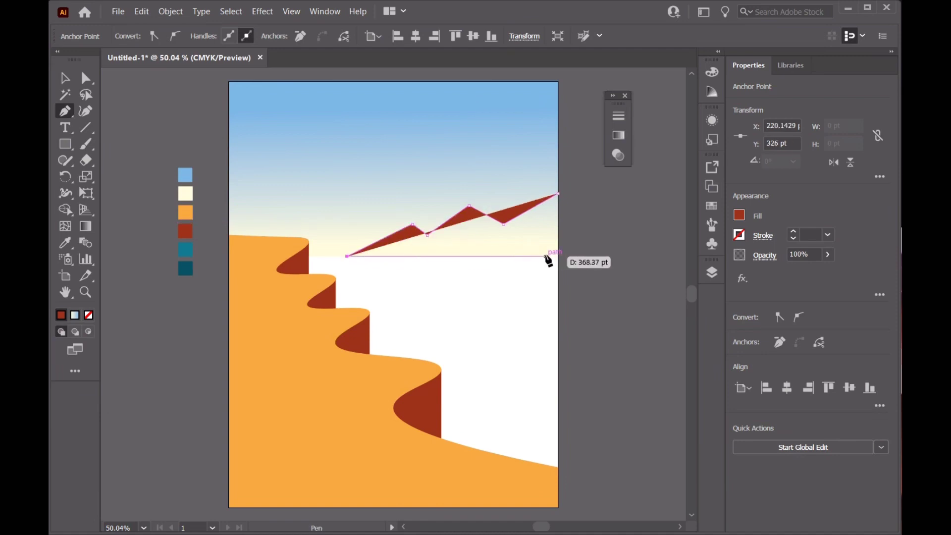
{"action": "left_click", "coordinate": [558, 257]}
{"action": "left_click", "coordinate": [559, 194]}
Fill the mountain with the orange swatch.
{"action": "left_click", "coordinate": [65, 78]}
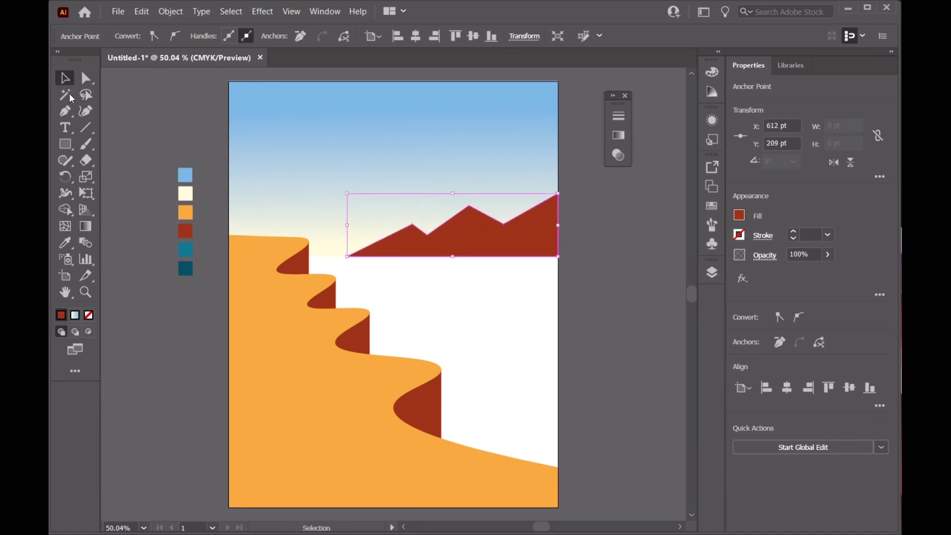
{"action": "left_click", "coordinate": [65, 243]}
{"action": "left_click", "coordinate": [186, 212]}
{"action": "left_click", "coordinate": [69, 80]}
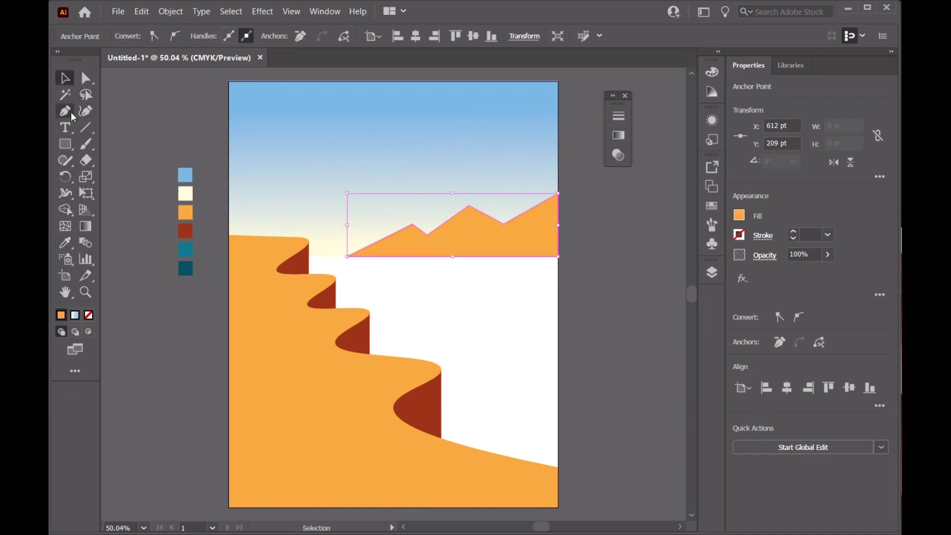
{"action": "left_click", "coordinate": [85, 111]}
Round the mountain's right valley, summit and left peak, and flatten its left slope.
{"action": "double_click", "coordinate": [503, 224]}
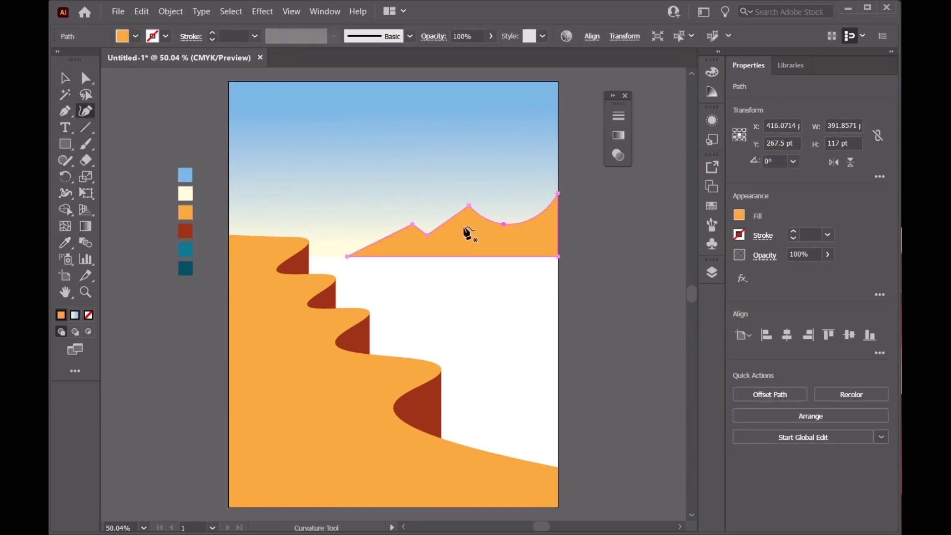
{"action": "double_click", "coordinate": [469, 205]}
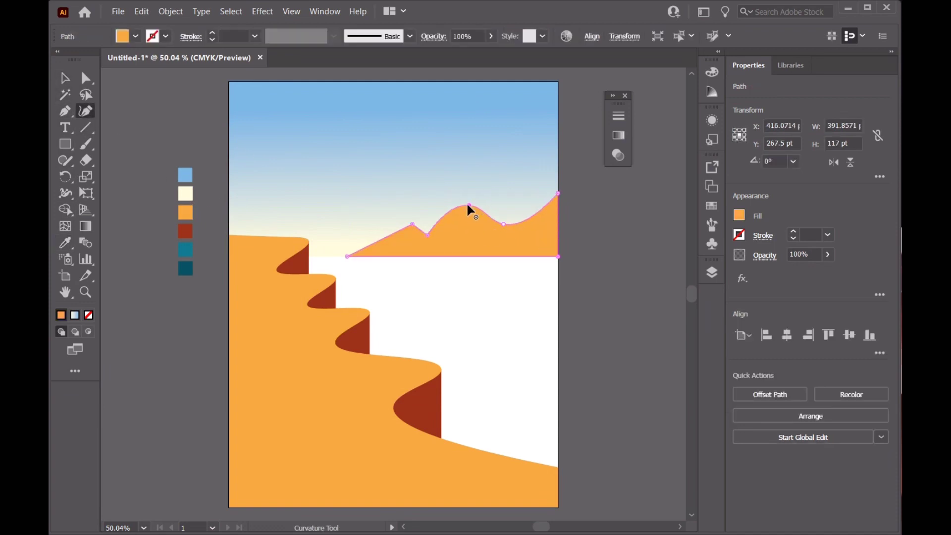
{"action": "left_click", "coordinate": [427, 234]}
{"action": "double_click", "coordinate": [412, 225]}
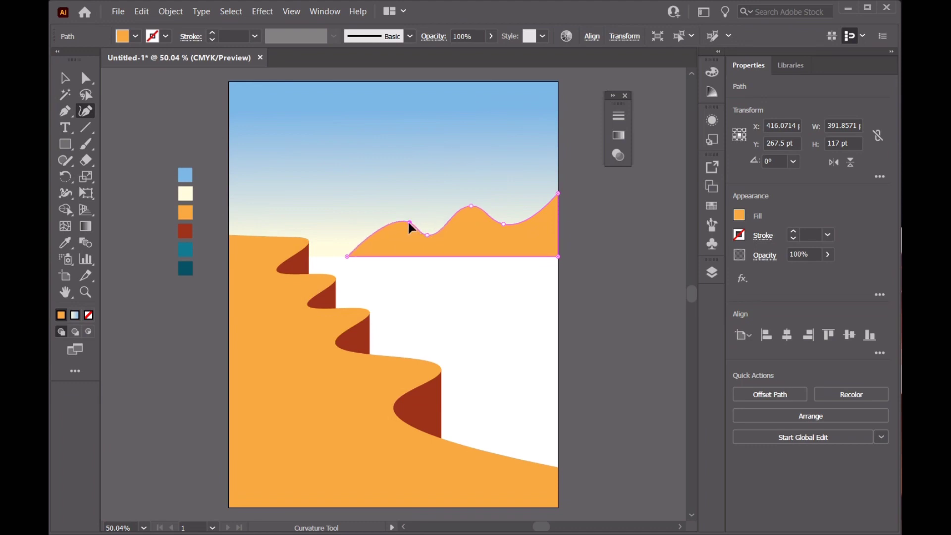
{"action": "left_click", "coordinate": [383, 232]}
{"action": "left_click_drag", "start_coordinate": [383, 234], "coordinate": [385, 239]}
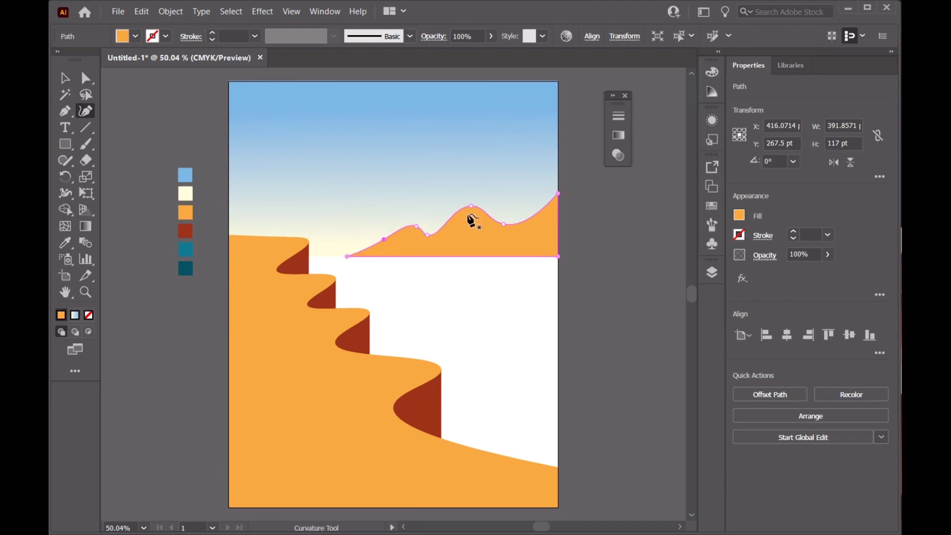
{"action": "key", "text": "v"}
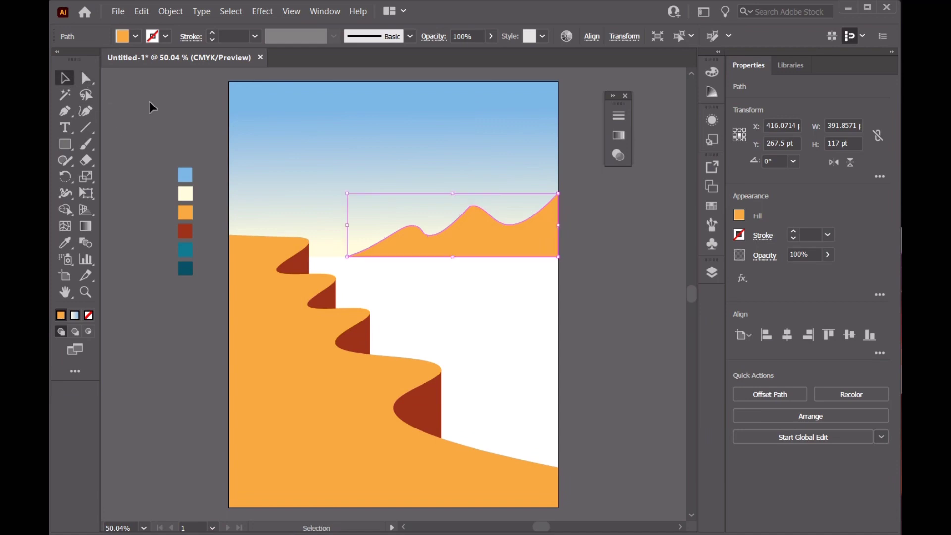
{"action": "left_click", "coordinate": [619, 223]}
{"action": "left_click", "coordinate": [712, 272]}
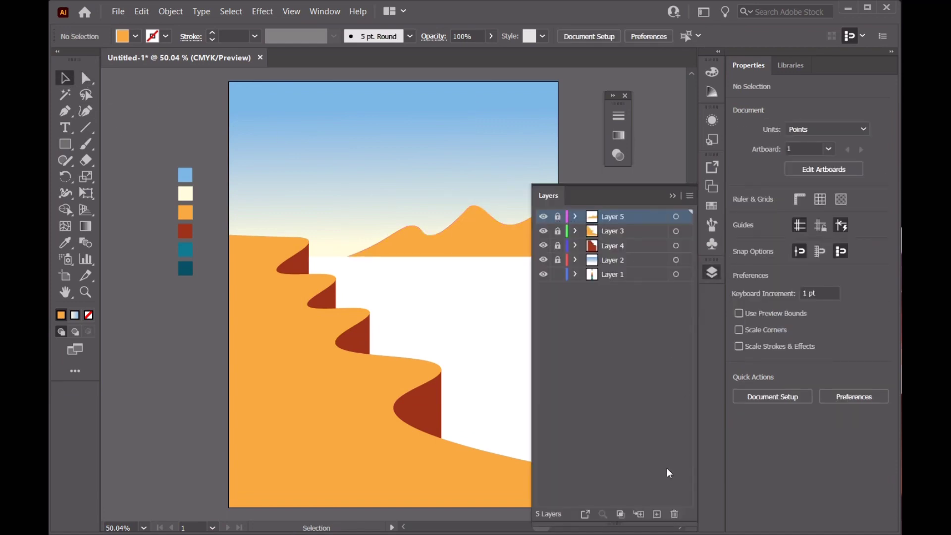
{"action": "left_click", "coordinate": [672, 196]}
{"action": "left_click", "coordinate": [76, 109]}
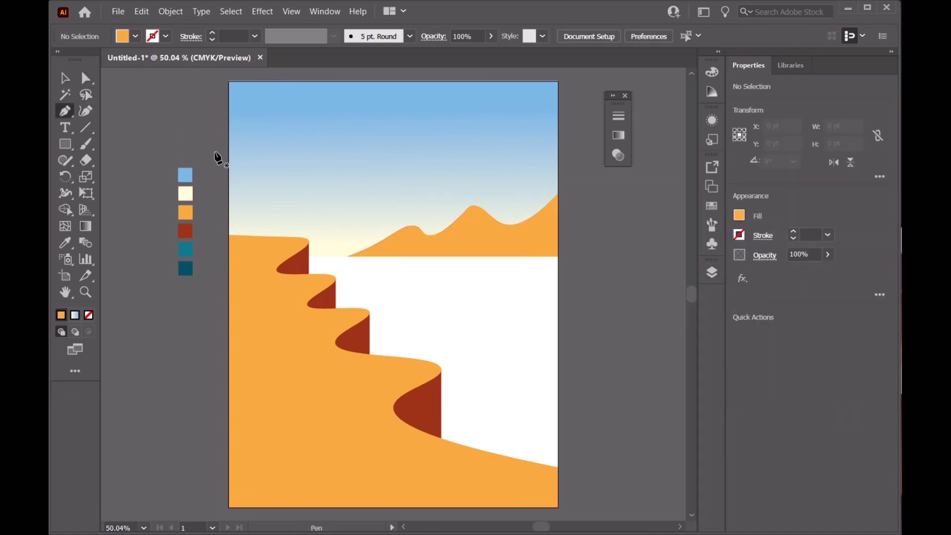
Start an angular ridge outline from the right horizon edge up to a middle peak.
{"action": "scroll", "coordinate": [555, 197], "scroll_direction": "up", "scroll_amount": 1, "text": "alt"}
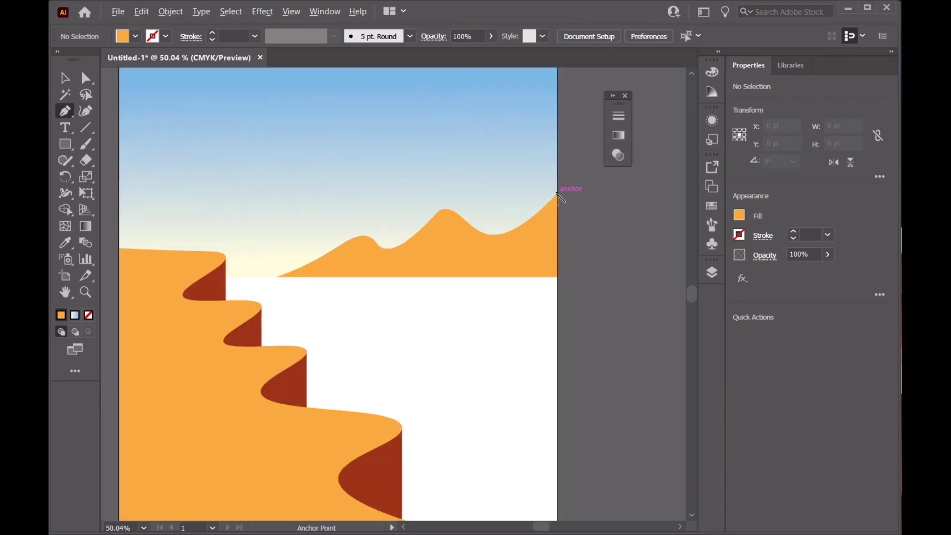
{"action": "scroll", "coordinate": [555, 197], "scroll_direction": "up", "scroll_amount": 1, "text": "alt"}
{"action": "left_click", "coordinate": [556, 194]}
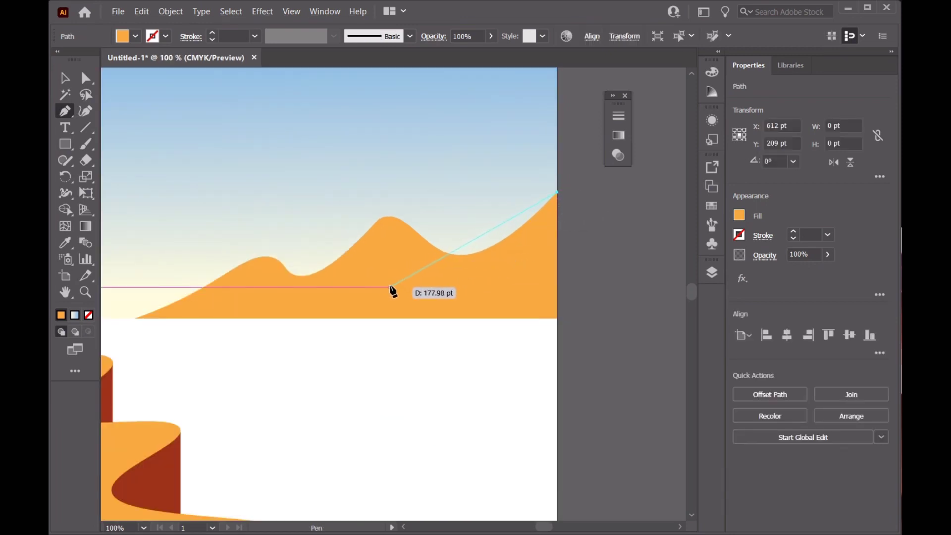
{"action": "left_click", "coordinate": [367, 296]}
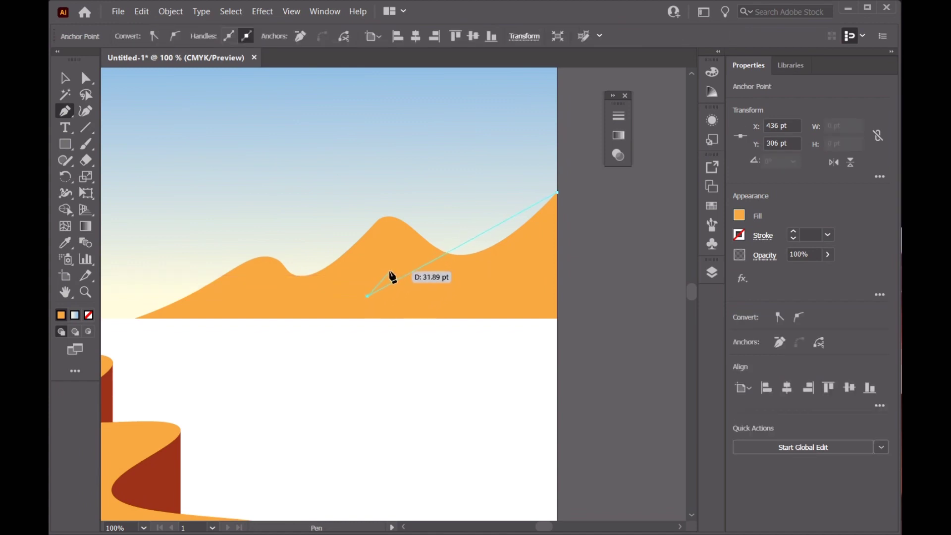
{"action": "left_click", "coordinate": [390, 271]}
{"action": "left_click", "coordinate": [367, 267]}
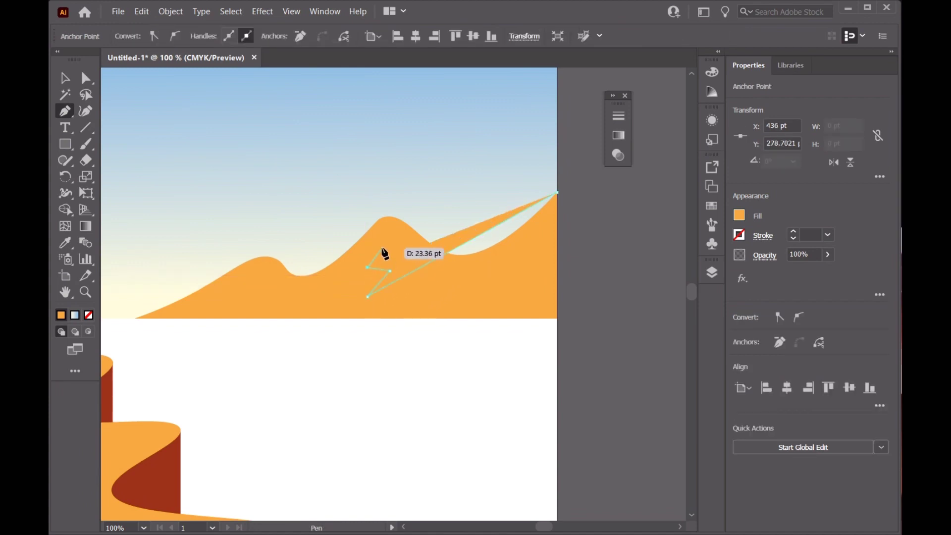
{"action": "left_click", "coordinate": [382, 245]}
{"action": "left_click", "coordinate": [369, 229]}
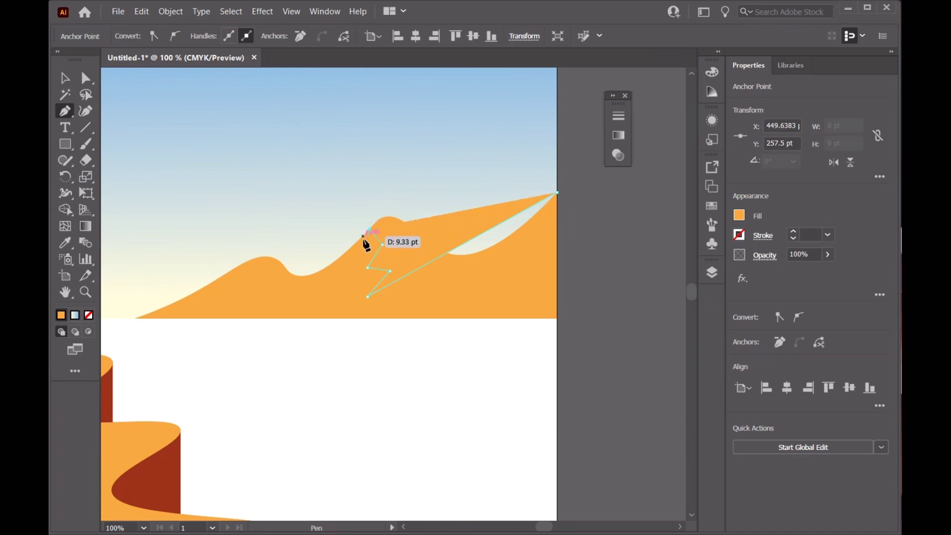
Add a left valley and small peak, then close the outline along the horizon.
{"action": "left_click", "coordinate": [255, 290]}
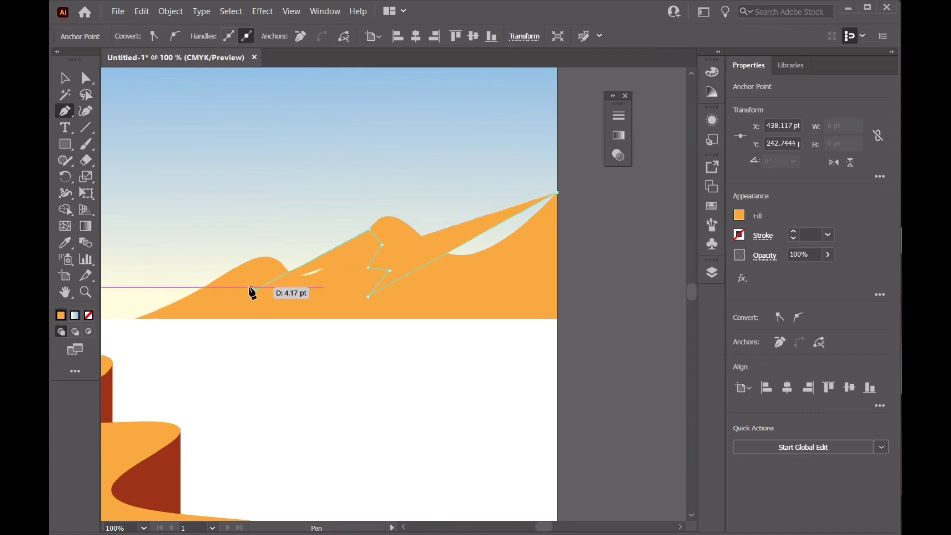
{"action": "left_click", "coordinate": [257, 258]}
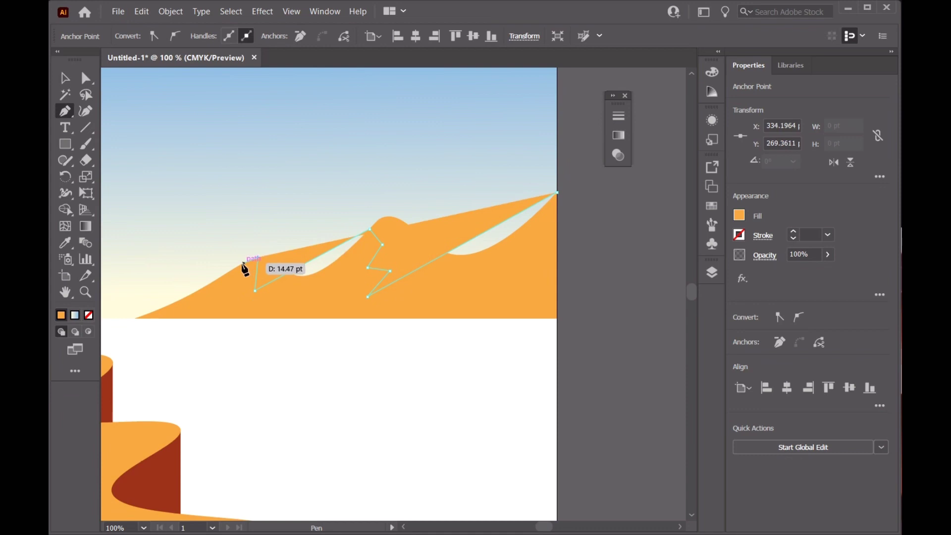
{"action": "left_click", "coordinate": [136, 319]}
{"action": "left_click", "coordinate": [557, 319]}
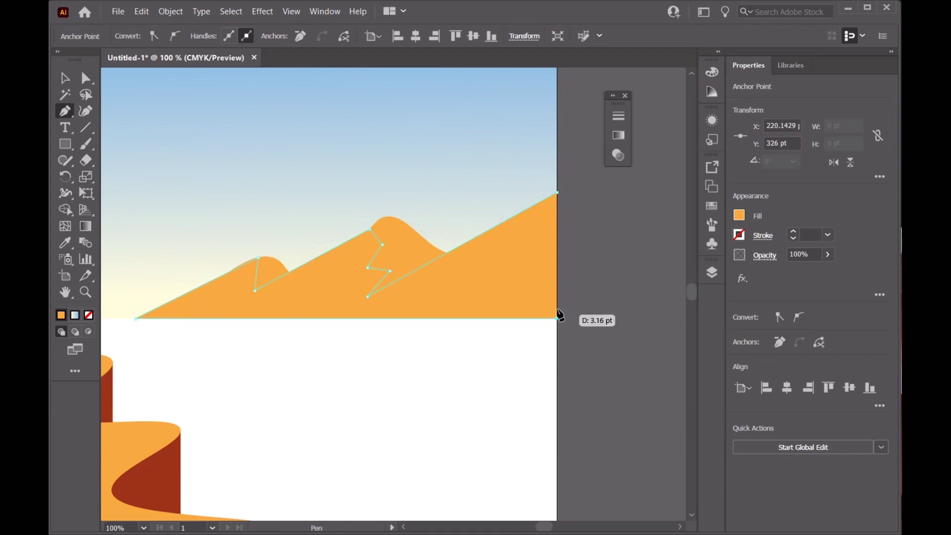
{"action": "left_click", "coordinate": [557, 193]}
{"action": "key", "text": "v"}
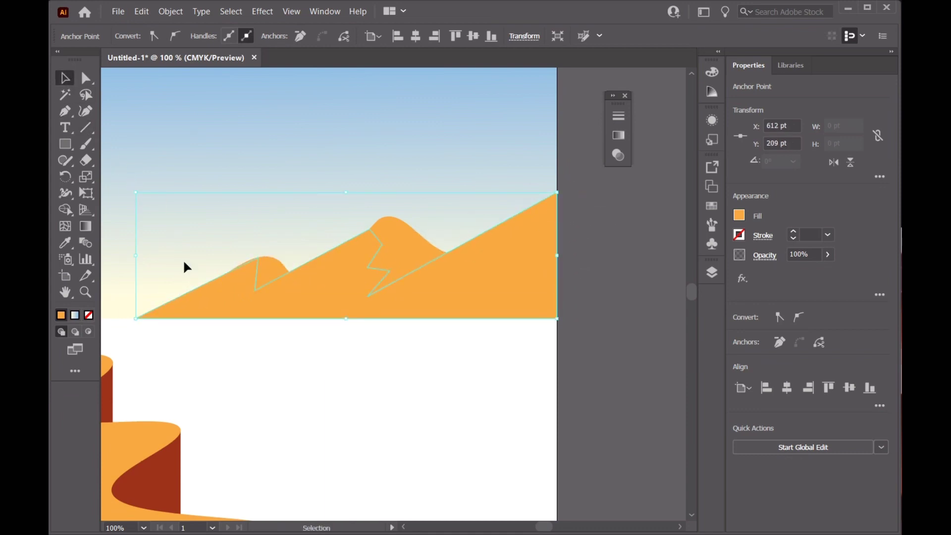
{"action": "key", "text": "ctrl+minus"}
{"action": "scroll", "coordinate": [191, 266], "scroll_direction": "left", "scroll_amount": 5}
Fill the mountains dark red and curve the right slope beside the middle peak.
{"action": "key", "text": "i"}
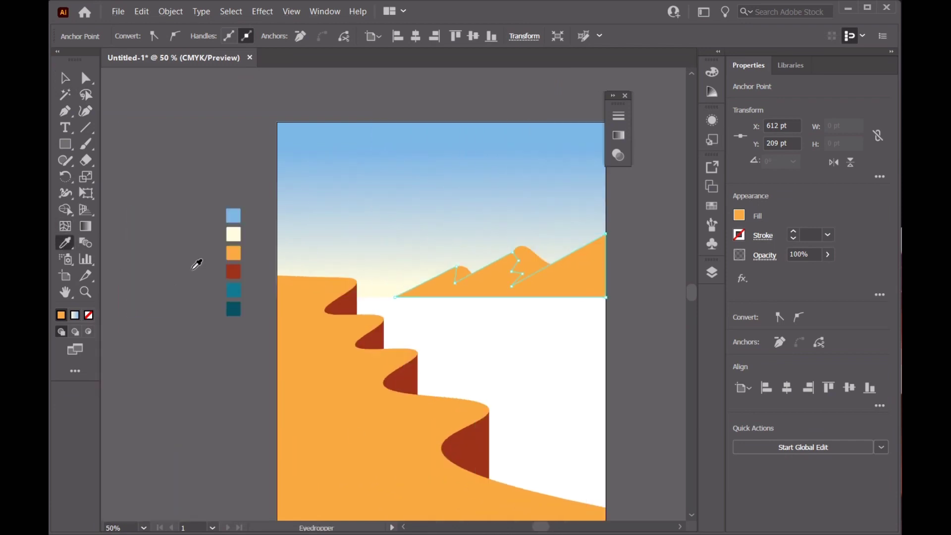
{"action": "left_click", "coordinate": [234, 271]}
{"action": "key", "text": "shift+grave"}
{"action": "scroll", "coordinate": [605, 259], "scroll_direction": "up", "scroll_amount": 1}
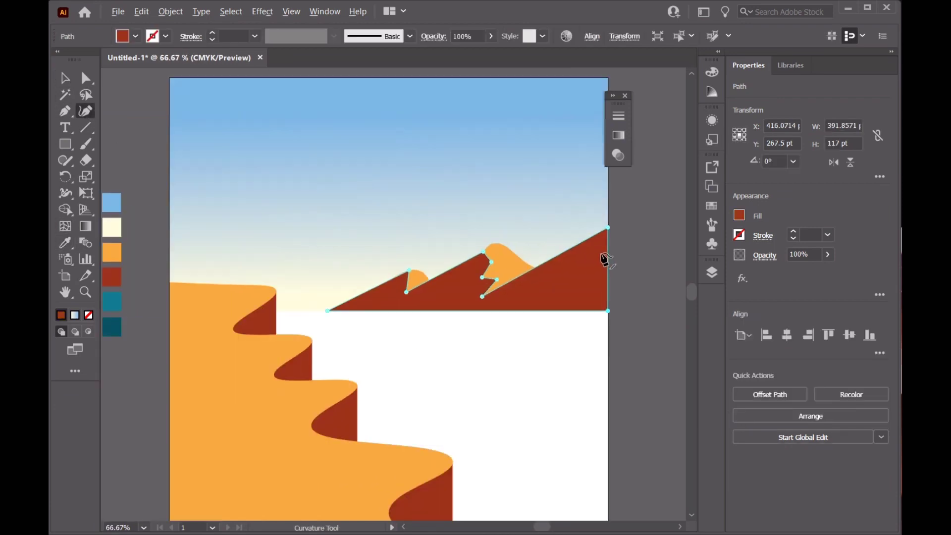
{"action": "scroll", "coordinate": [606, 259], "scroll_direction": "up", "scroll_amount": 1}
{"action": "left_click_drag", "start_coordinate": [548, 254], "coordinate": [556, 270]}
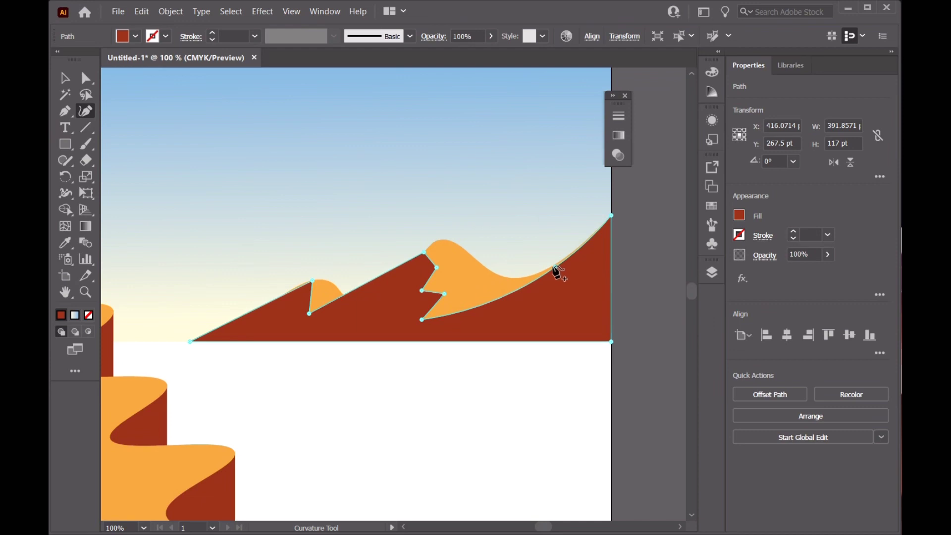
{"action": "left_click", "coordinate": [552, 266]}
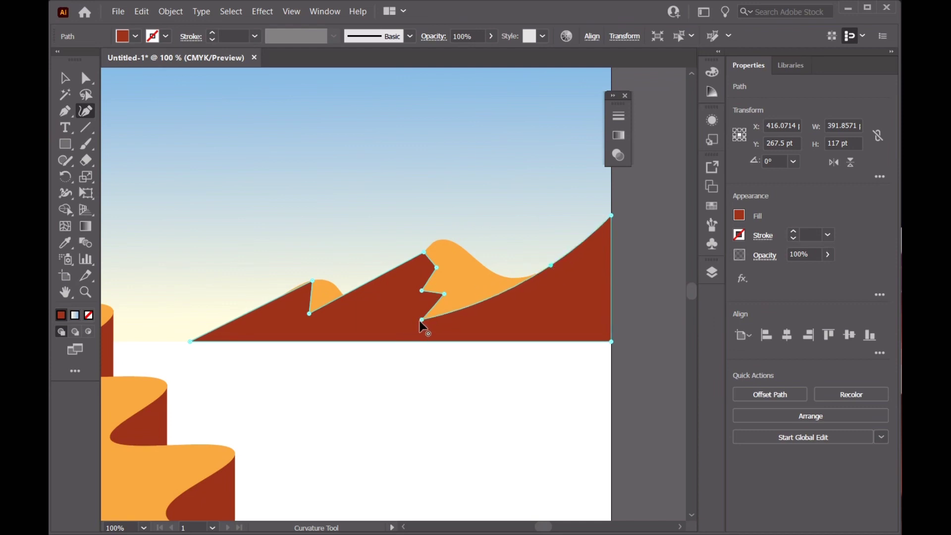
{"action": "left_click", "coordinate": [442, 293]}
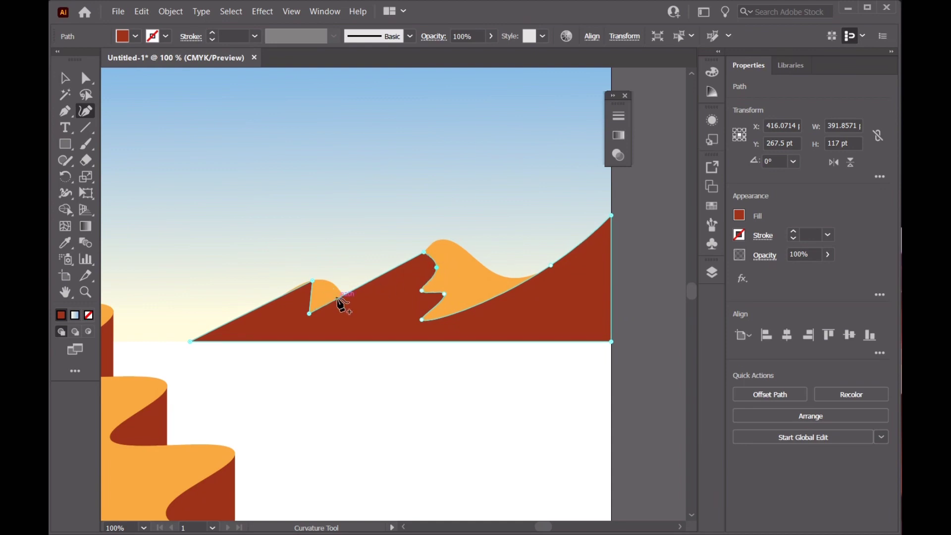
Curve the small dune and the left slope into gentle concave waves.
{"action": "left_click_drag", "start_coordinate": [339, 298], "coordinate": [340, 309]}
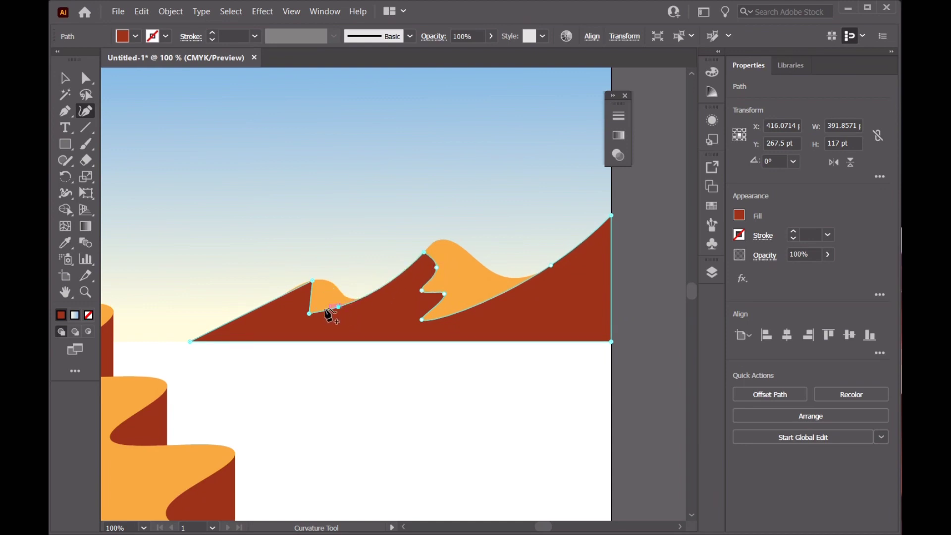
{"action": "double_click", "coordinate": [309, 313]}
{"action": "left_click", "coordinate": [248, 314]}
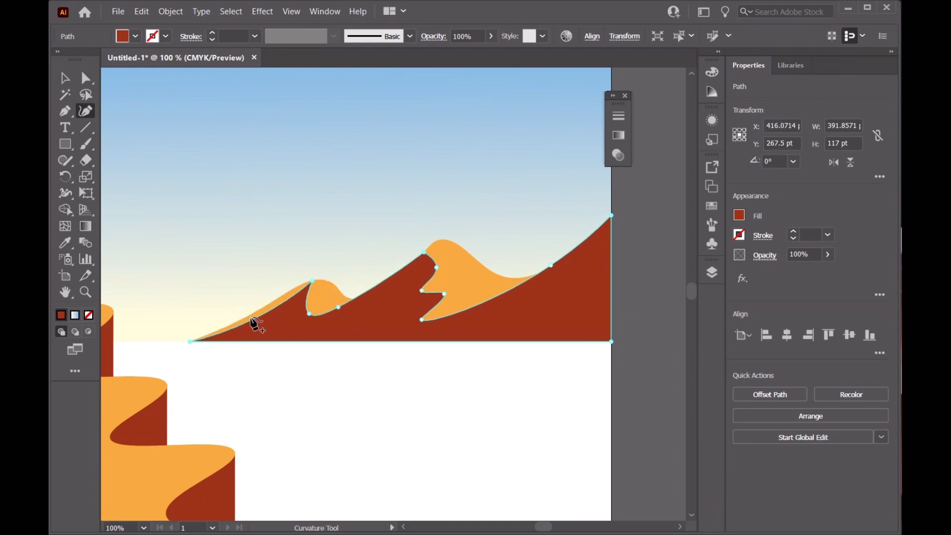
{"action": "left_click_drag", "start_coordinate": [310, 279], "coordinate": [318, 290]}
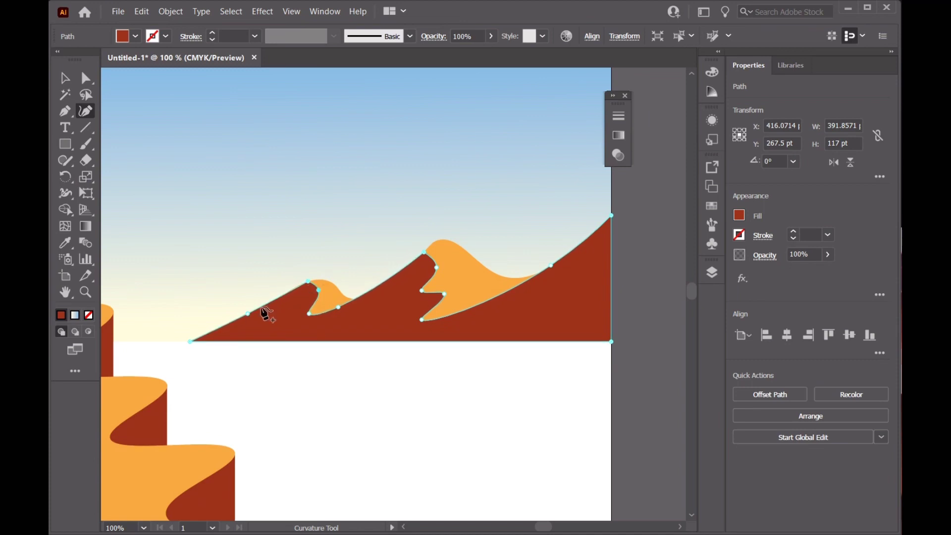
{"action": "left_click_drag", "start_coordinate": [248, 314], "coordinate": [250, 316]}
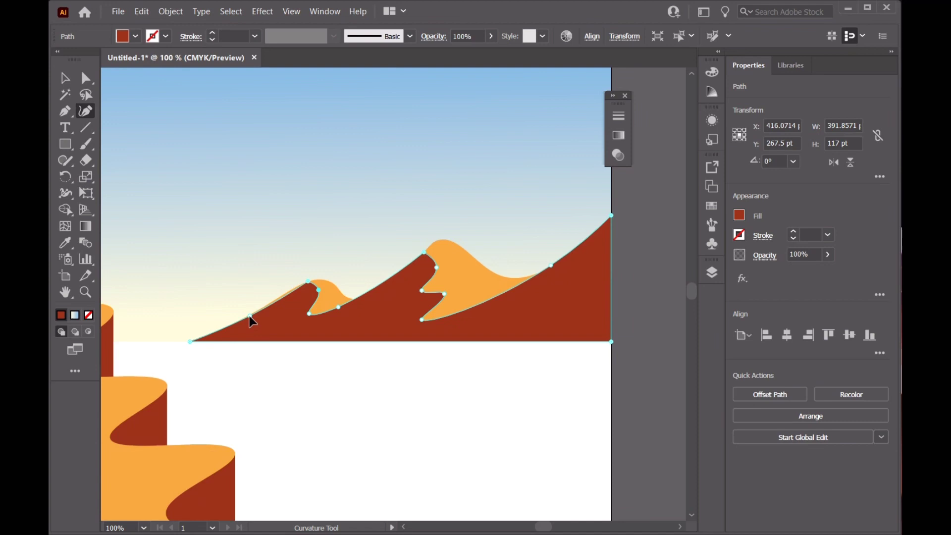
{"action": "left_click", "coordinate": [282, 295]}
{"action": "left_click_drag", "start_coordinate": [247, 319], "coordinate": [249, 319]}
Return to the Selection tool and clear the selection of the mountain and dune paths.
{"action": "key", "text": "v"}
{"action": "left_click", "coordinate": [337, 195]}
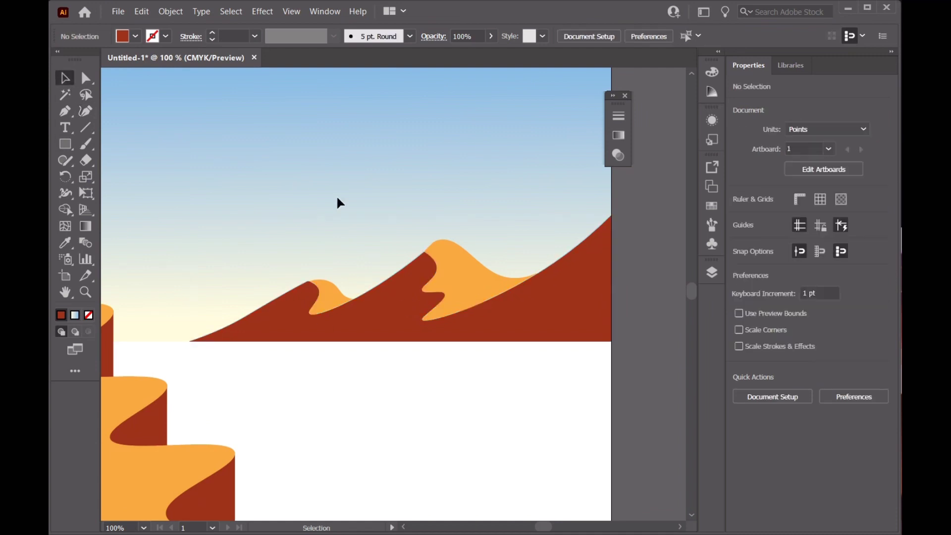
{"action": "scroll", "coordinate": [424, 240], "scroll_direction": "down", "scroll_amount": 2}
{"action": "scroll", "coordinate": [424, 240], "scroll_direction": "down", "scroll_amount": 1}
{"action": "left_click", "coordinate": [325, 286]}
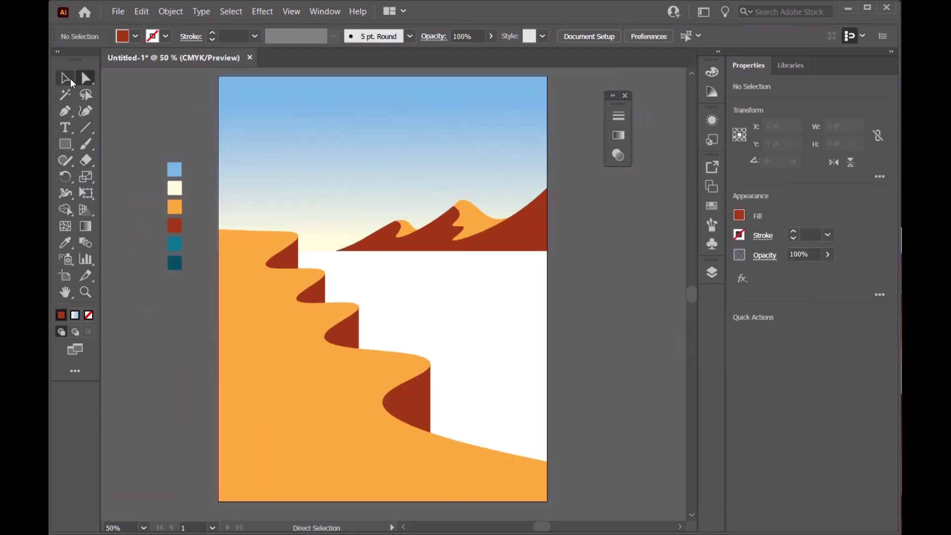
{"action": "left_click", "coordinate": [572, 176]}
Add an empty Layer 7 above Layer 2 in the Layers panel.
{"action": "left_click", "coordinate": [715, 277]}
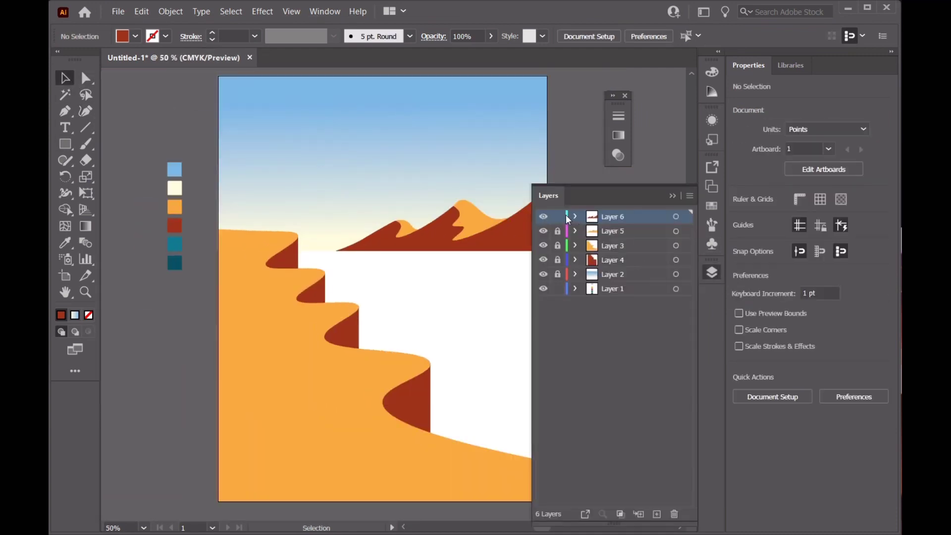
{"action": "left_click", "coordinate": [673, 196]}
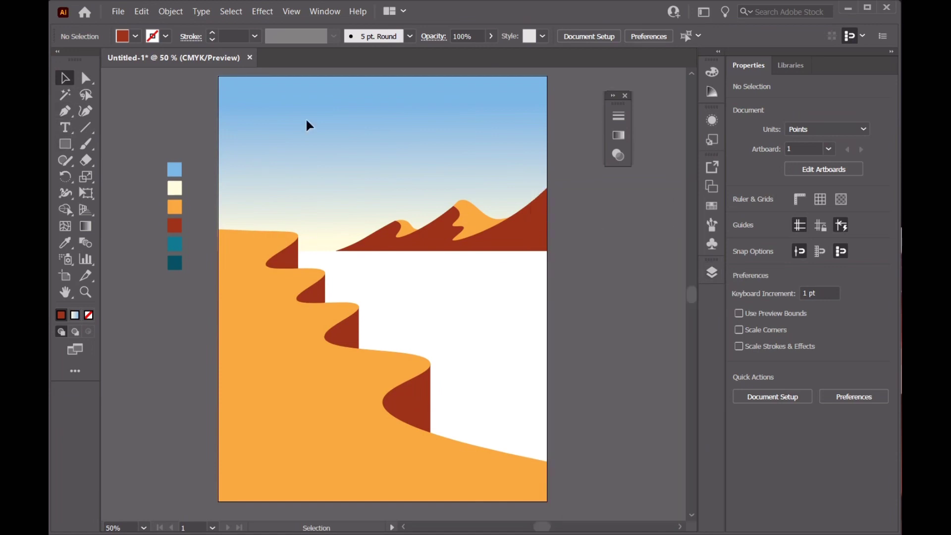
{"action": "left_click", "coordinate": [713, 272]}
{"action": "left_click", "coordinate": [626, 291]}
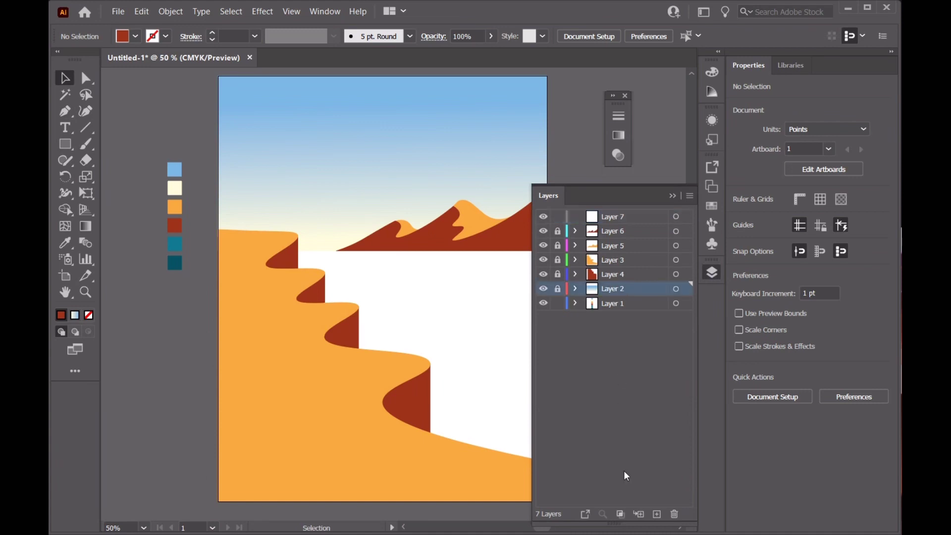
{"action": "left_click", "coordinate": [655, 514]}
{"action": "left_click", "coordinate": [673, 196]}
Pen-draw a closed rectangular water outline from the horizon down to the artboard bottom.
{"action": "key", "text": "p"}
{"action": "left_click", "coordinate": [349, 251]}
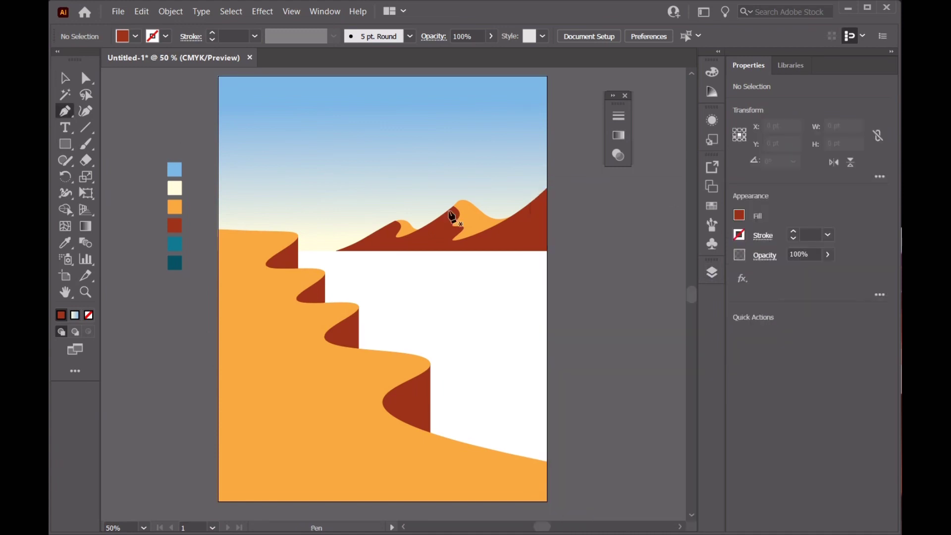
{"action": "left_click", "coordinate": [548, 251]}
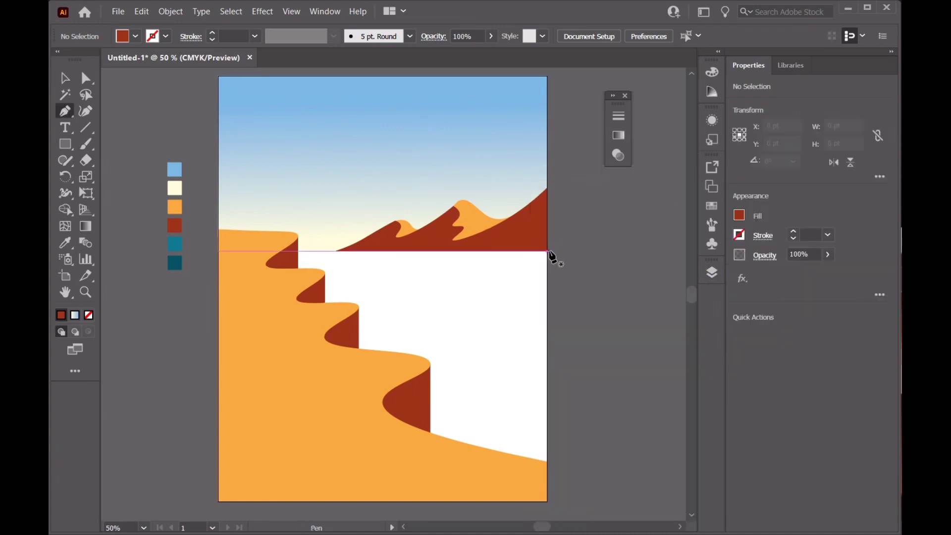
{"action": "left_click", "coordinate": [218, 251]}
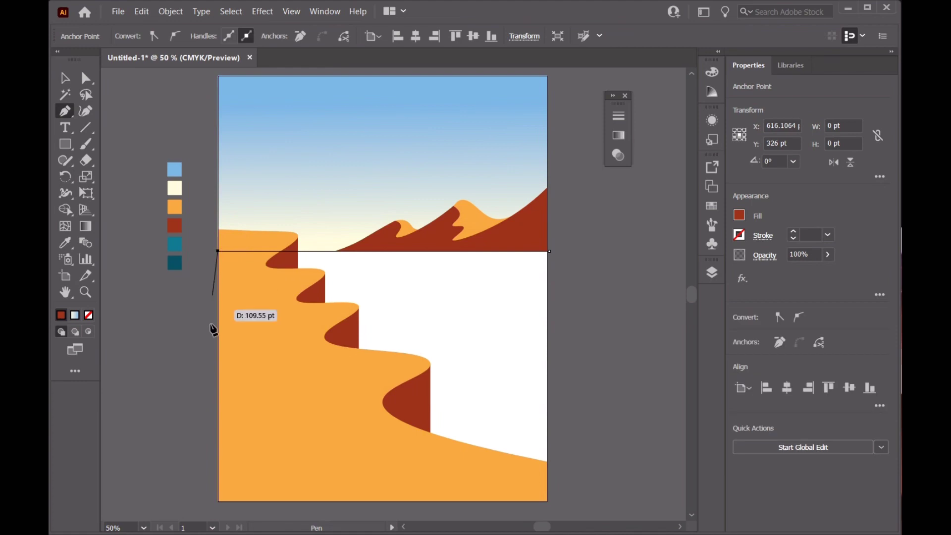
{"action": "left_click", "coordinate": [218, 502]}
{"action": "left_click", "coordinate": [547, 502]}
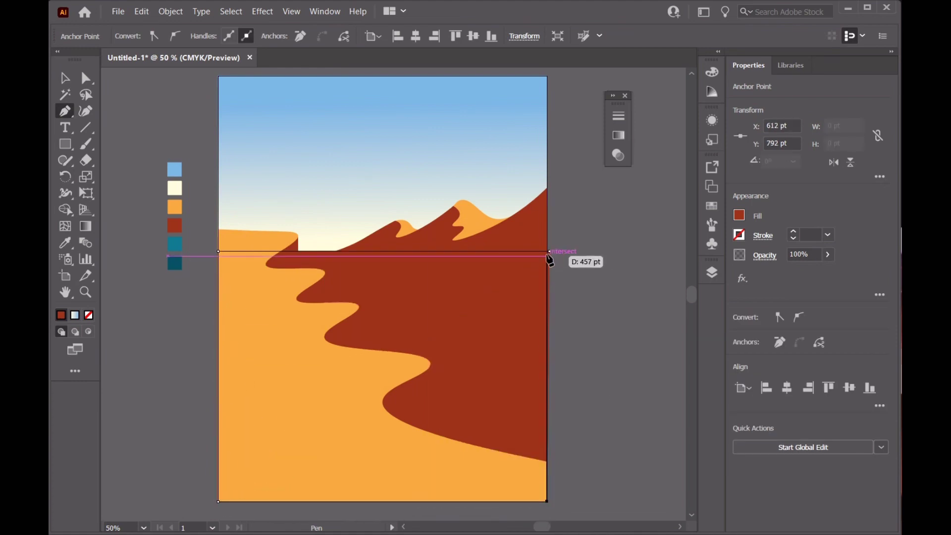
{"action": "left_click", "coordinate": [548, 251]}
Eyedrop the teal swatch into the water shape, snap its right corner to the artboard edge, and deselect.
{"action": "left_click", "coordinate": [65, 242]}
{"action": "left_click", "coordinate": [175, 244]}
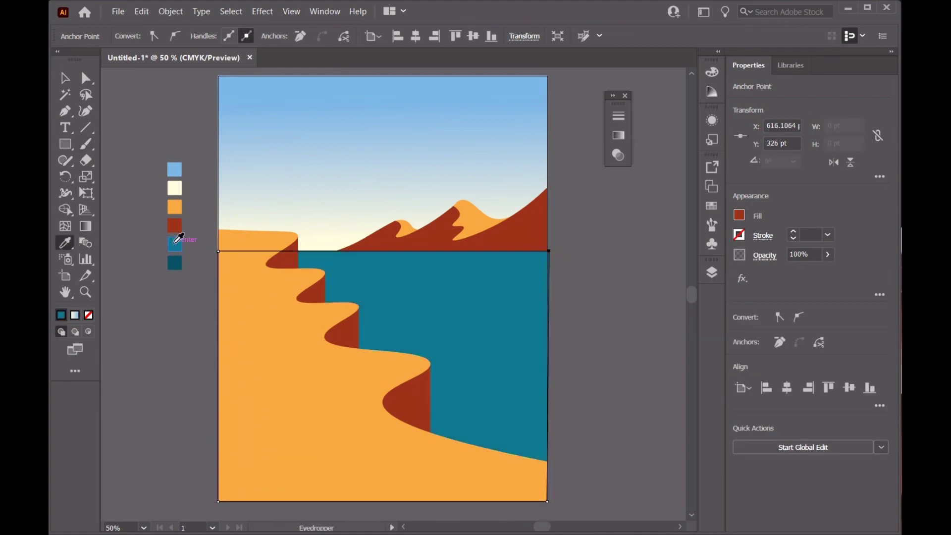
{"action": "left_click", "coordinate": [86, 111]}
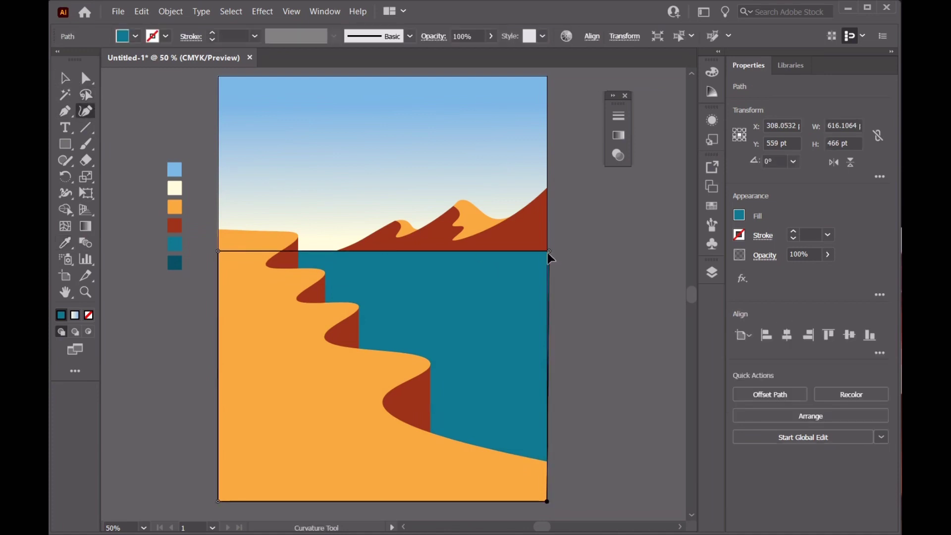
{"action": "left_click_drag", "start_coordinate": [548, 252], "coordinate": [546, 251]}
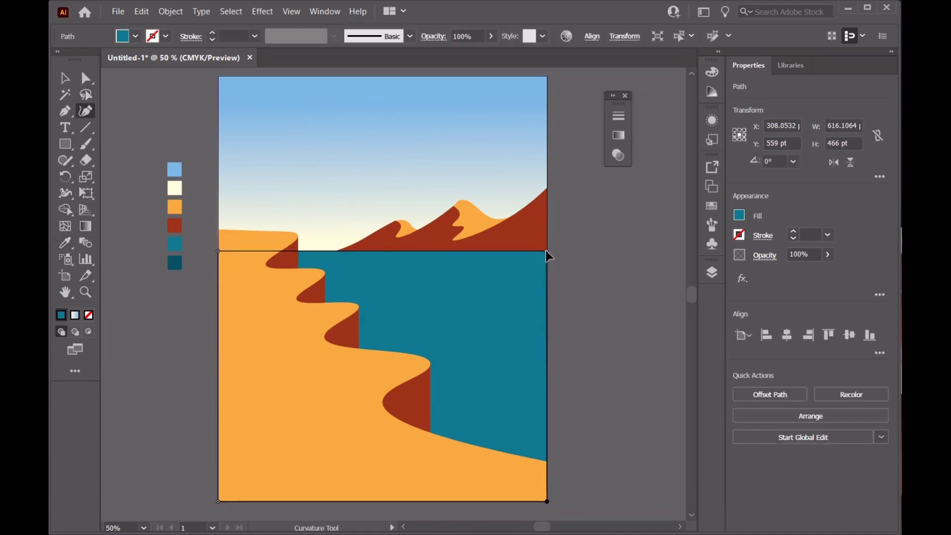
{"action": "scroll", "coordinate": [546, 251], "scroll_direction": "up", "scroll_amount": 4, "text": "alt"}
{"action": "scroll", "coordinate": [545, 251], "scroll_direction": "up", "scroll_amount": 2, "text": "alt"}
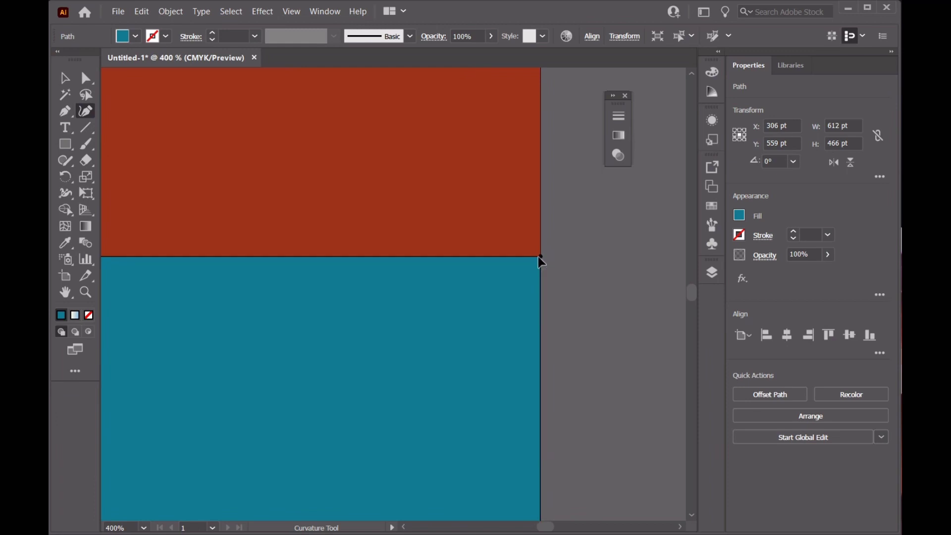
{"action": "scroll", "coordinate": [340, 251], "scroll_direction": "down", "scroll_amount": 4, "text": "alt"}
{"action": "scroll", "coordinate": [340, 250], "scroll_direction": "down", "scroll_amount": 2, "text": "alt"}
{"action": "left_click_drag", "start_coordinate": [406, 479], "coordinate": [541, 493]}
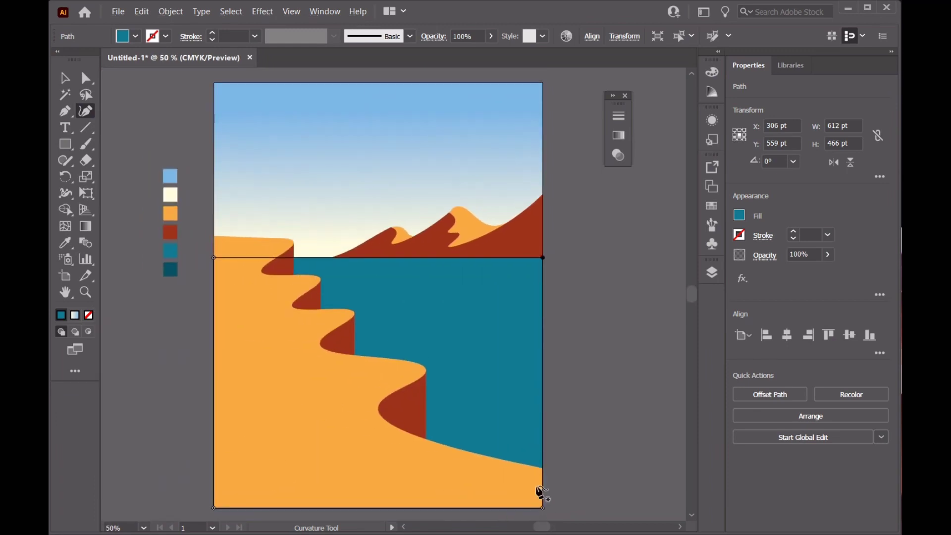
{"action": "left_click", "coordinate": [65, 80]}
{"action": "left_click", "coordinate": [262, 170]}
Add a new layer above Layer 8.
{"action": "left_click", "coordinate": [712, 272]}
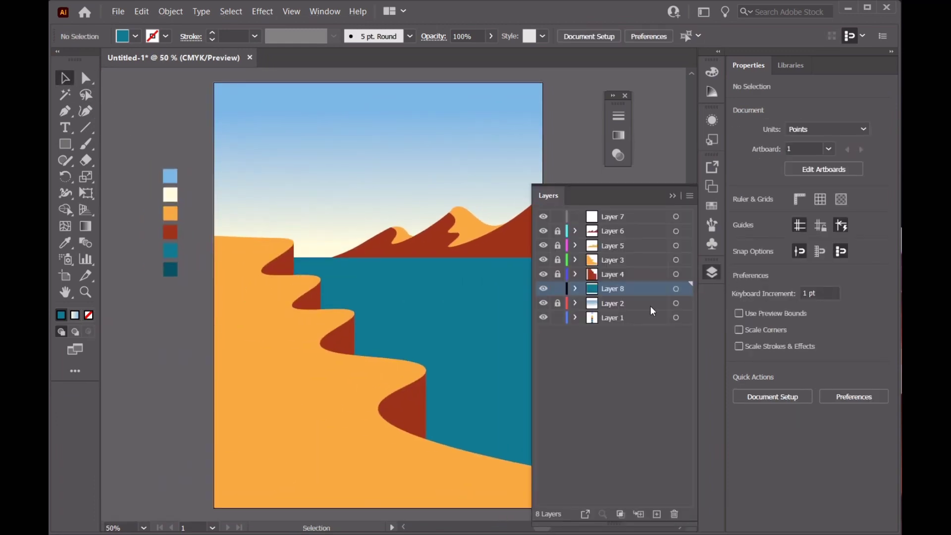
{"action": "left_click", "coordinate": [657, 514]}
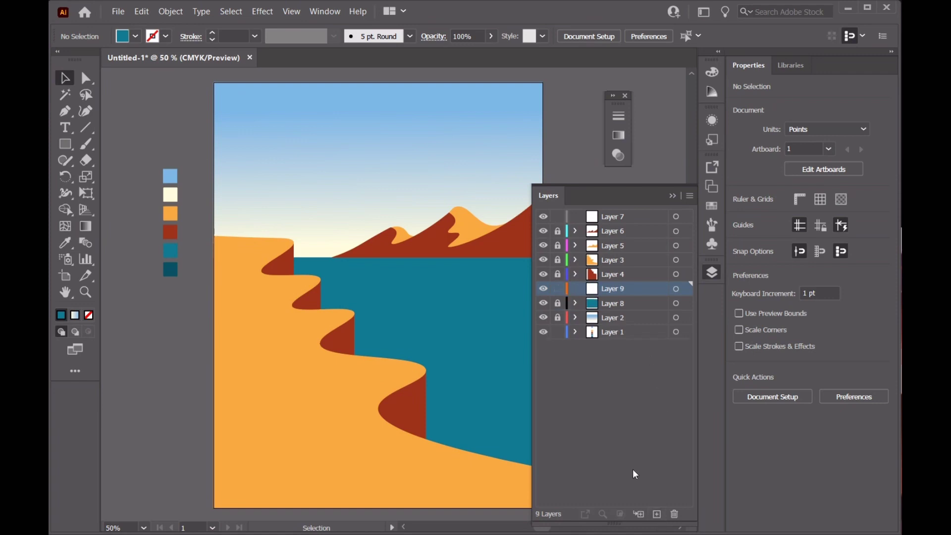
{"action": "left_click", "coordinate": [678, 198]}
Pen-draw the wave's top edge along the horizon and its first zigzag points in the water.
{"action": "key", "text": "p"}
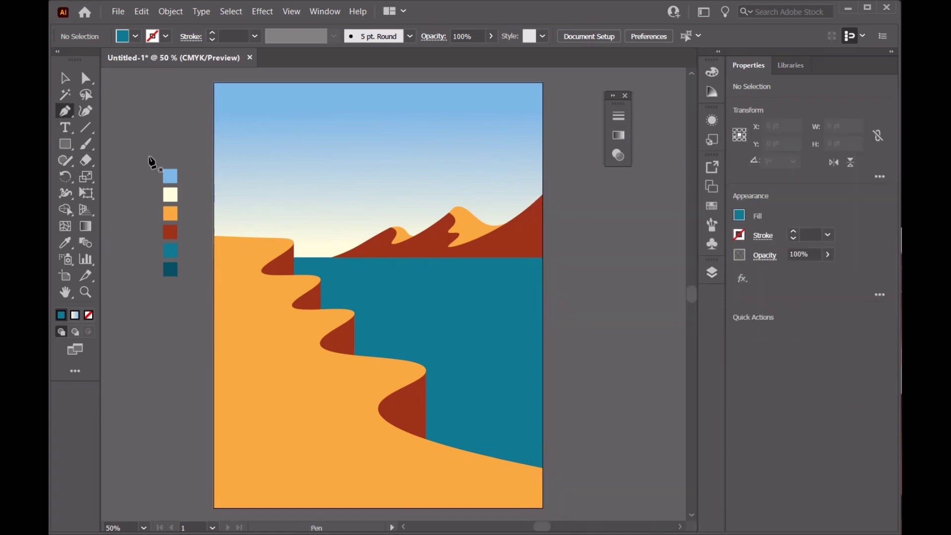
{"action": "left_click", "coordinate": [543, 258]}
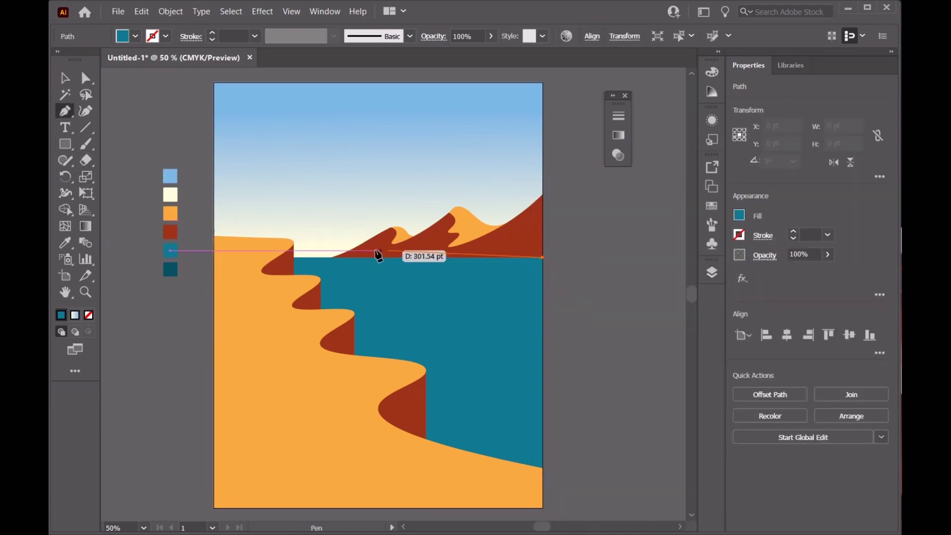
{"action": "left_click", "coordinate": [293, 257]}
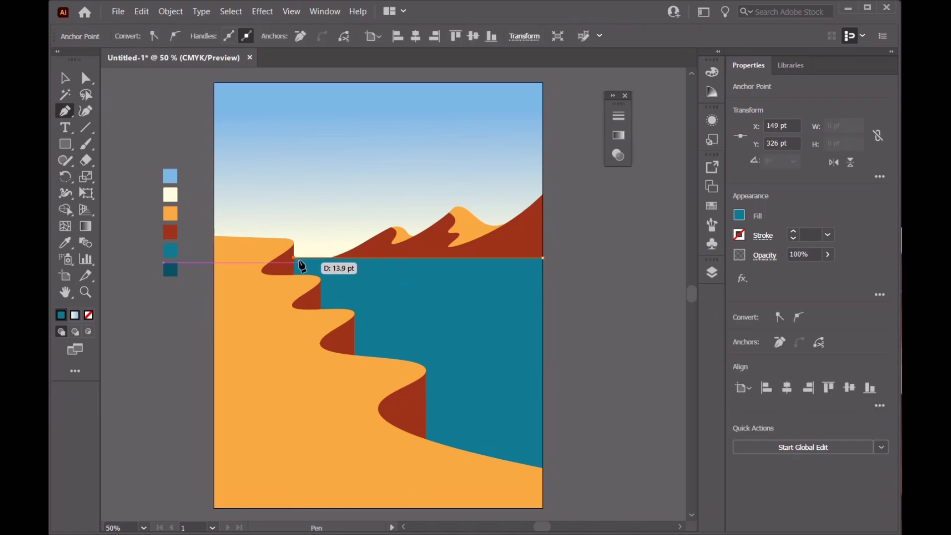
{"action": "left_click", "coordinate": [430, 269]}
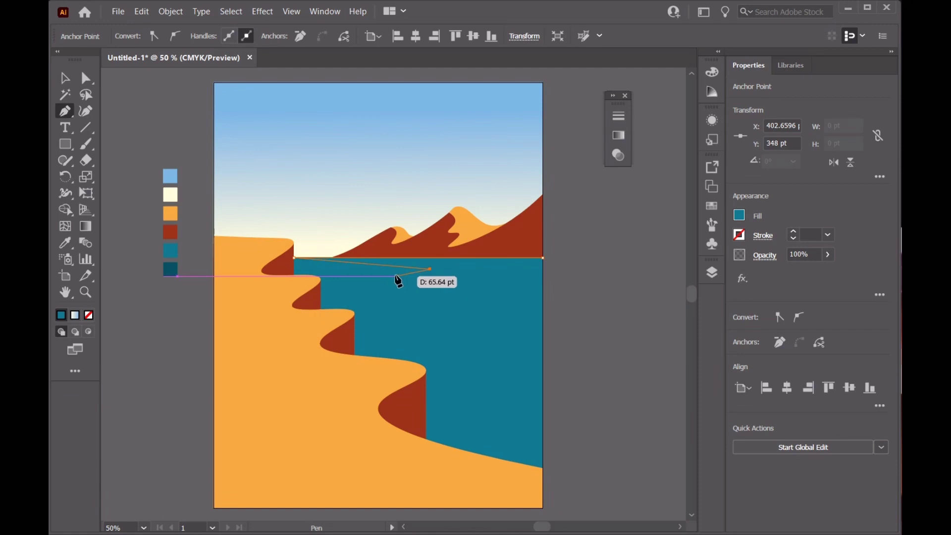
{"action": "left_click", "coordinate": [384, 276]}
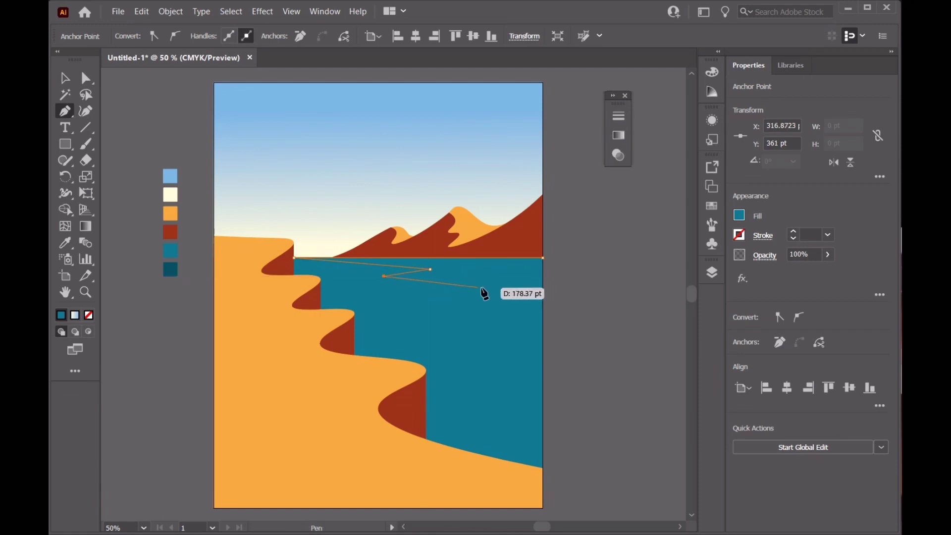
{"action": "left_click", "coordinate": [504, 286]}
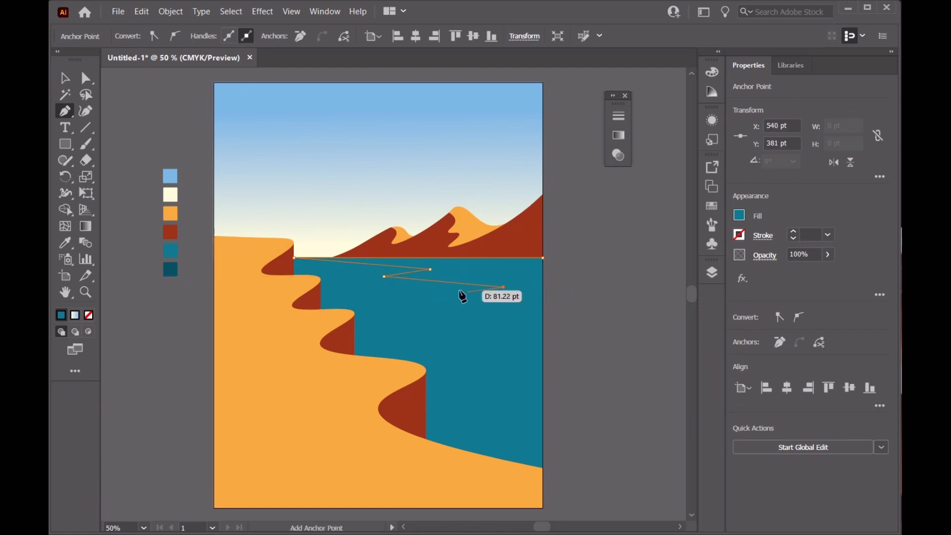
{"action": "left_click", "coordinate": [411, 292]}
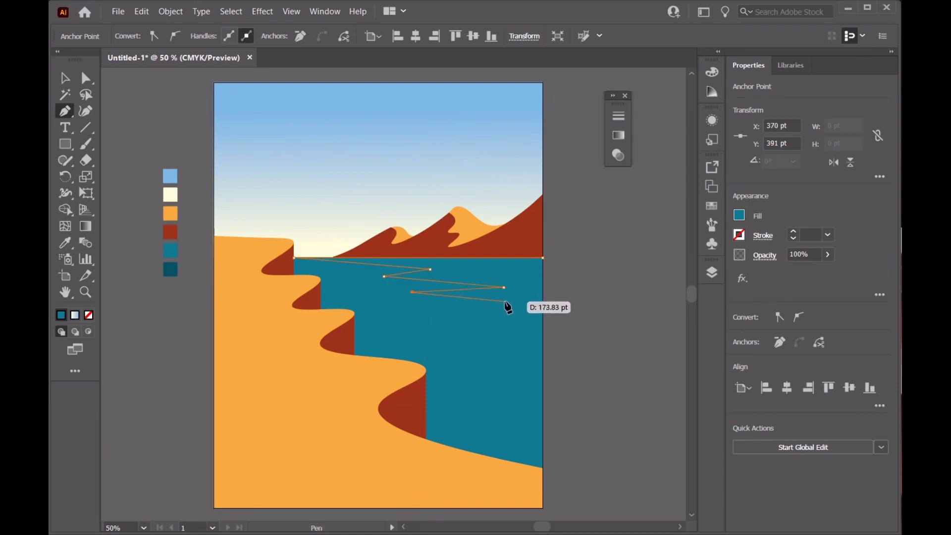
Continue the narrowing zigzag down to the right edge and close the wave shape.
{"action": "left_click", "coordinate": [503, 300]}
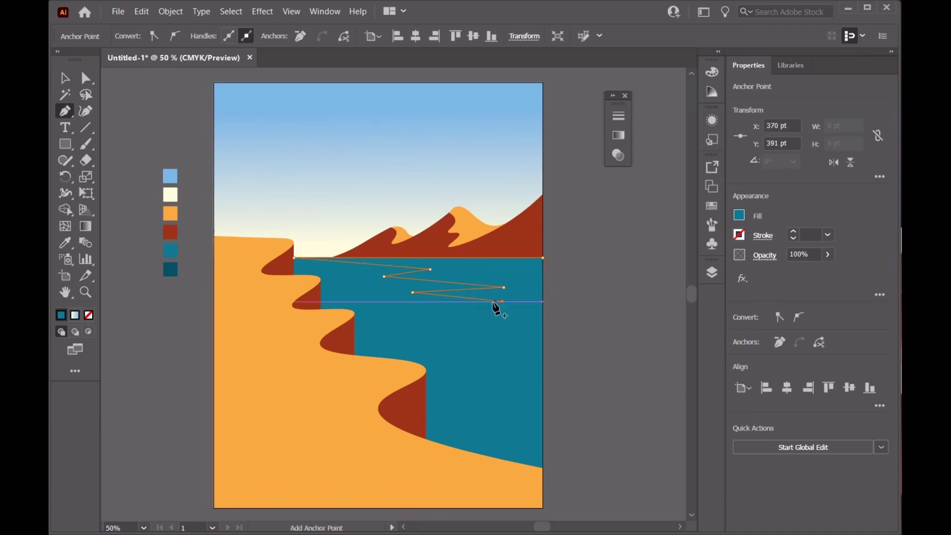
{"action": "left_click", "coordinate": [454, 308]}
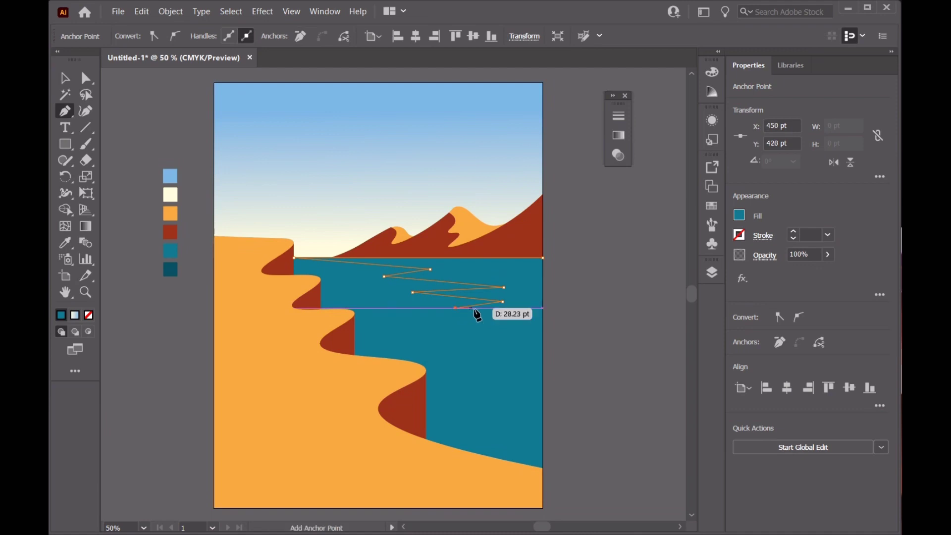
{"action": "left_click", "coordinate": [517, 317]}
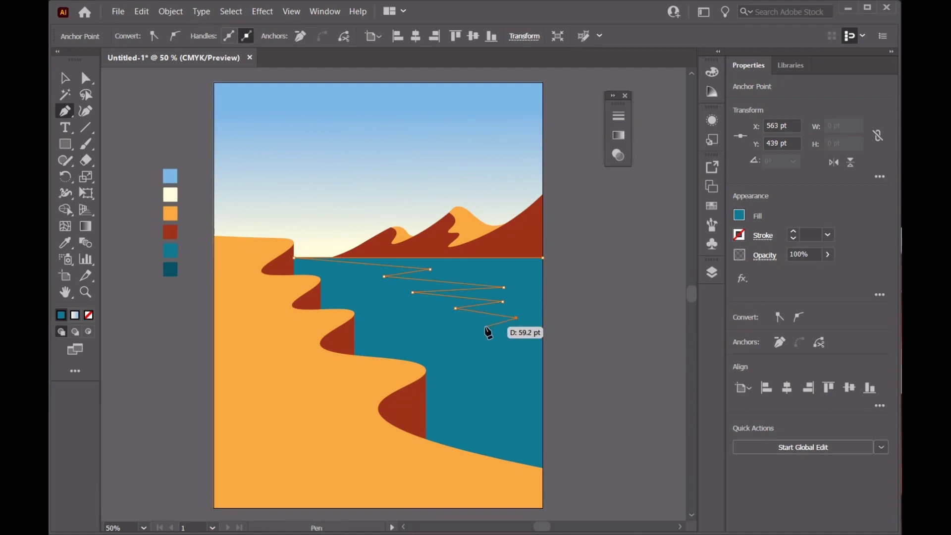
{"action": "left_click", "coordinate": [485, 326]}
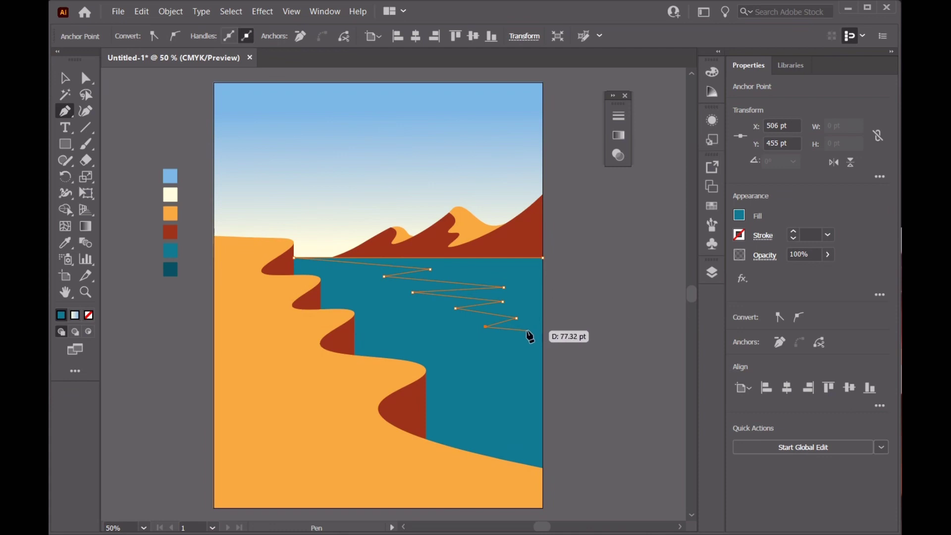
{"action": "left_click", "coordinate": [528, 330]}
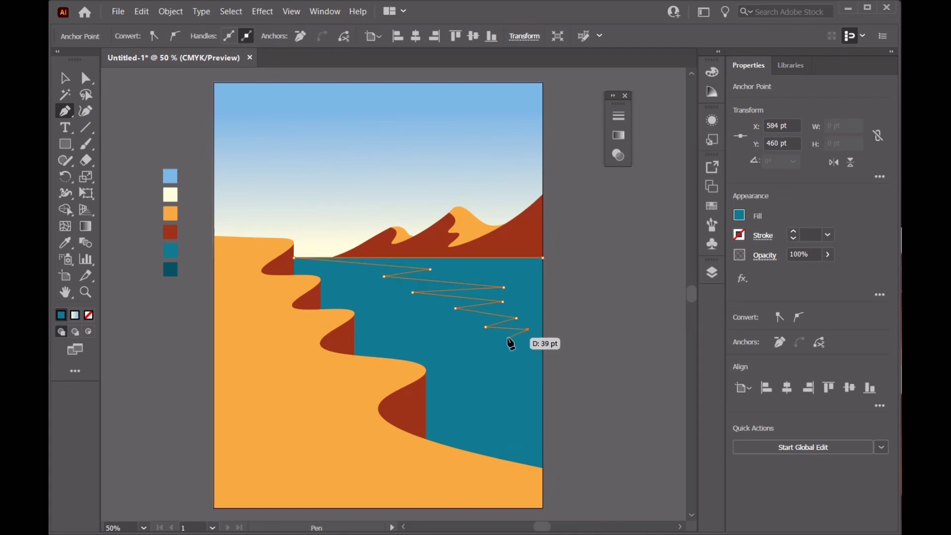
{"action": "left_click", "coordinate": [533, 342]}
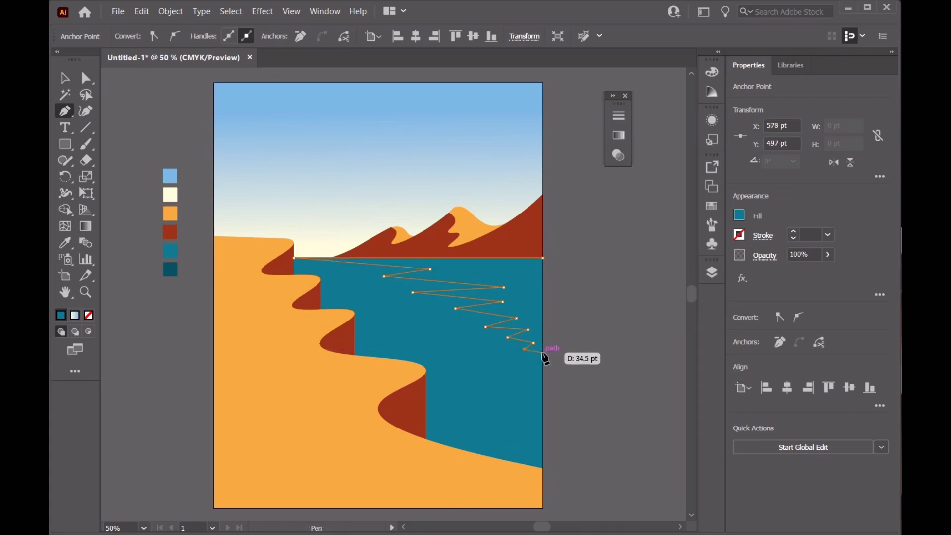
{"action": "left_click", "coordinate": [542, 348]}
{"action": "left_click", "coordinate": [543, 259]}
Fill the wave dark teal and round its zigzag corners into smooth ripples with the Curvature tool.
{"action": "left_click", "coordinate": [65, 78]}
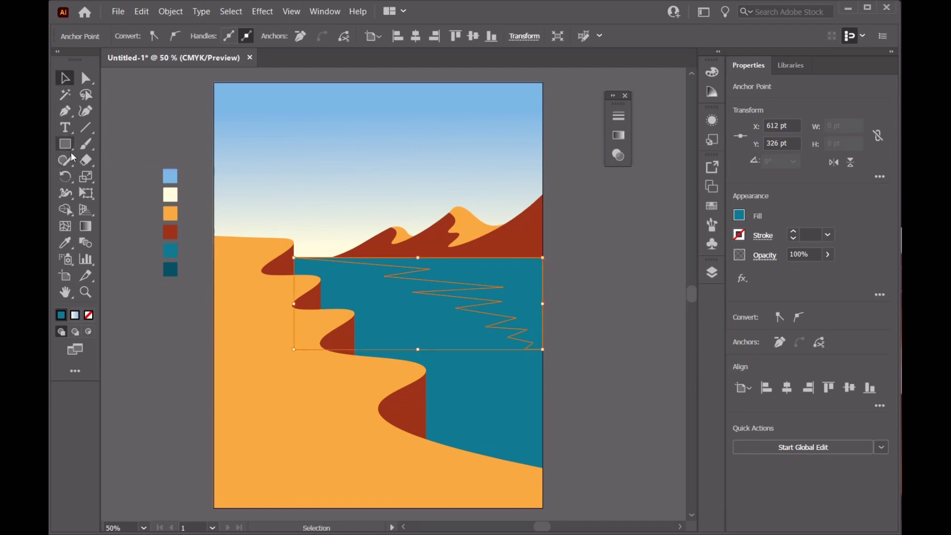
{"action": "left_click", "coordinate": [170, 269]}
{"action": "left_click", "coordinate": [86, 111]}
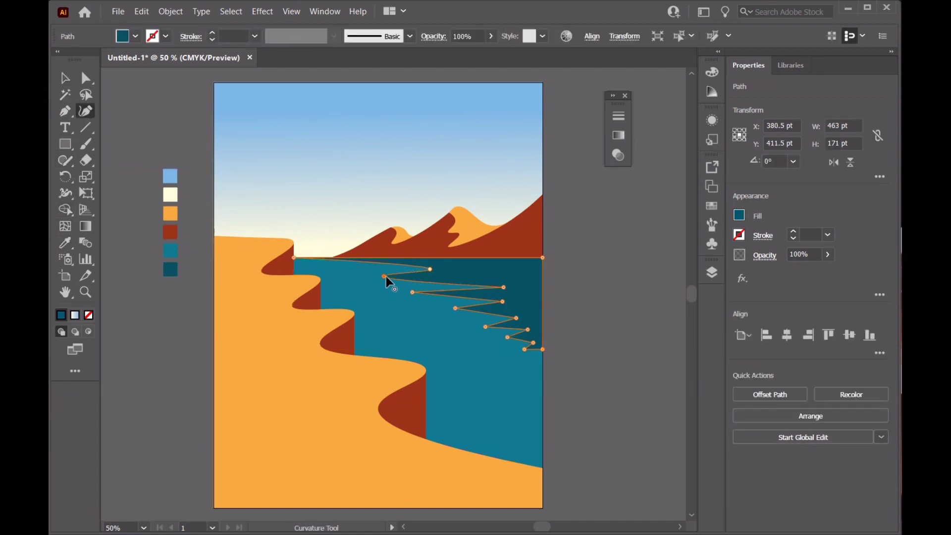
{"action": "left_click", "coordinate": [504, 287]}
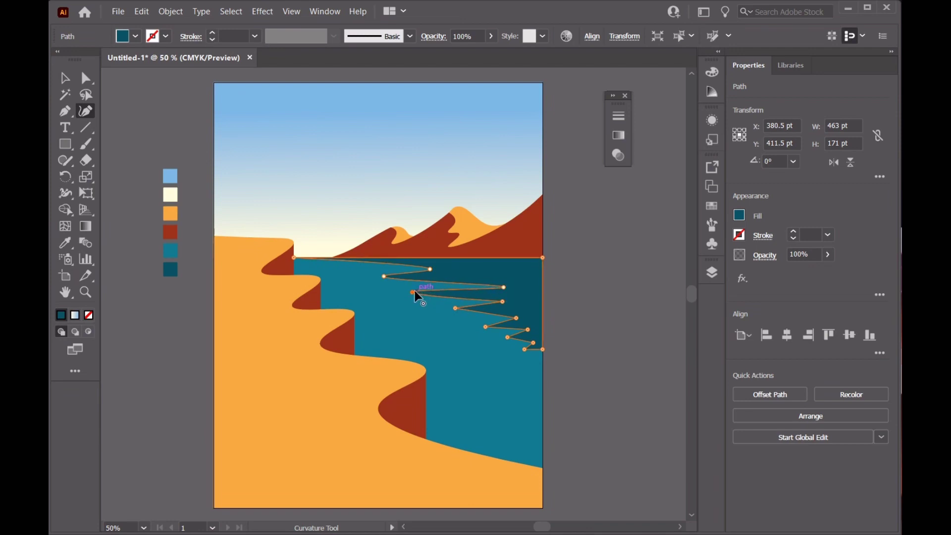
{"action": "left_click", "coordinate": [503, 302]}
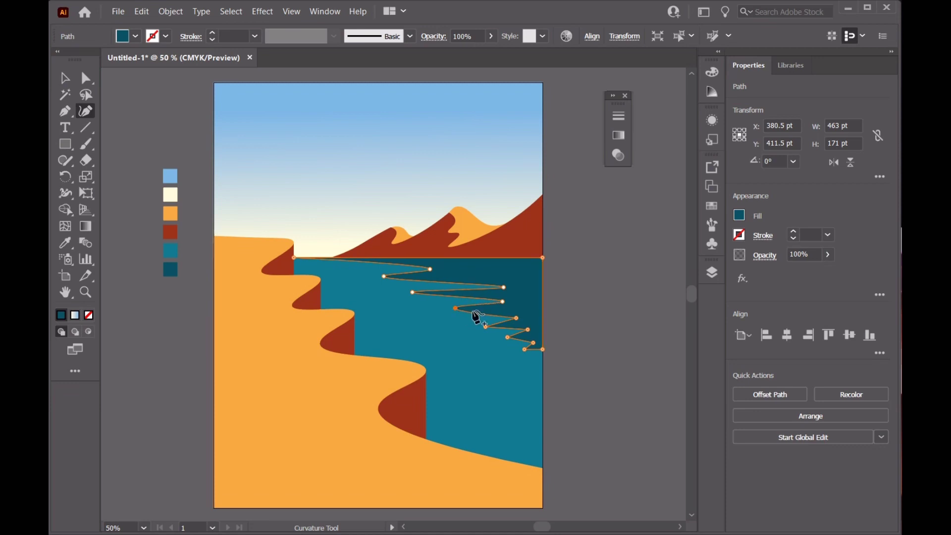
{"action": "left_click", "coordinate": [485, 327]}
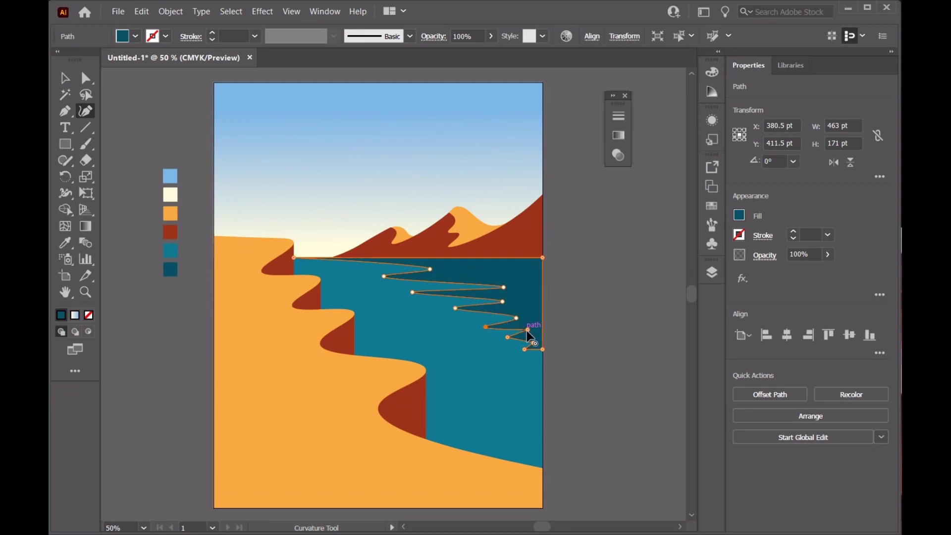
{"action": "left_click", "coordinate": [527, 329]}
{"action": "left_click", "coordinate": [486, 328]}
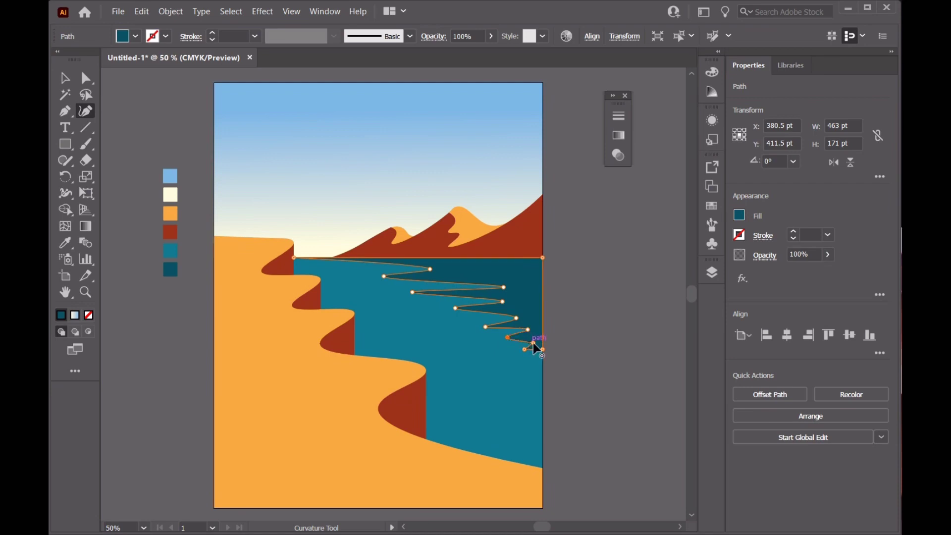
Deselect the wave shape and bring up the Layers panel.
{"action": "left_click", "coordinate": [64, 78]}
{"action": "left_click", "coordinate": [168, 113]}
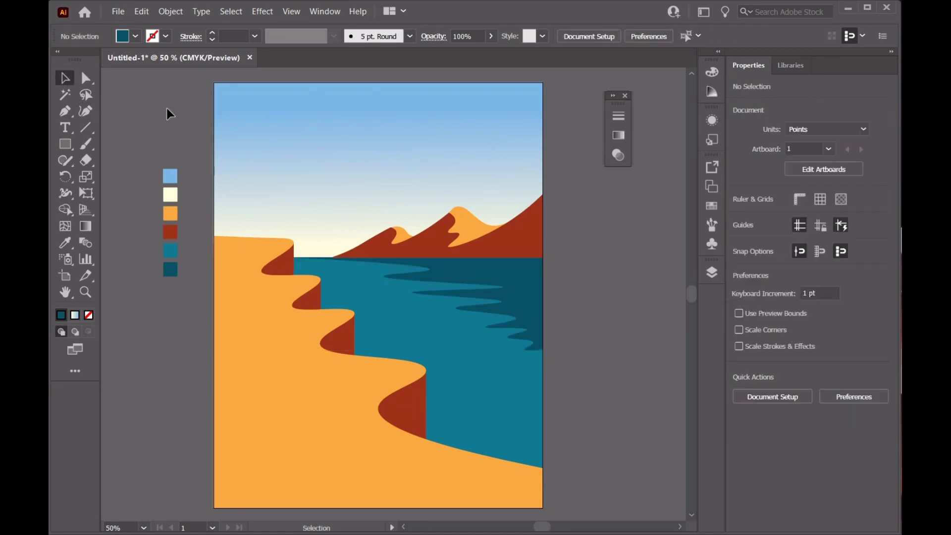
{"action": "left_click", "coordinate": [712, 273]}
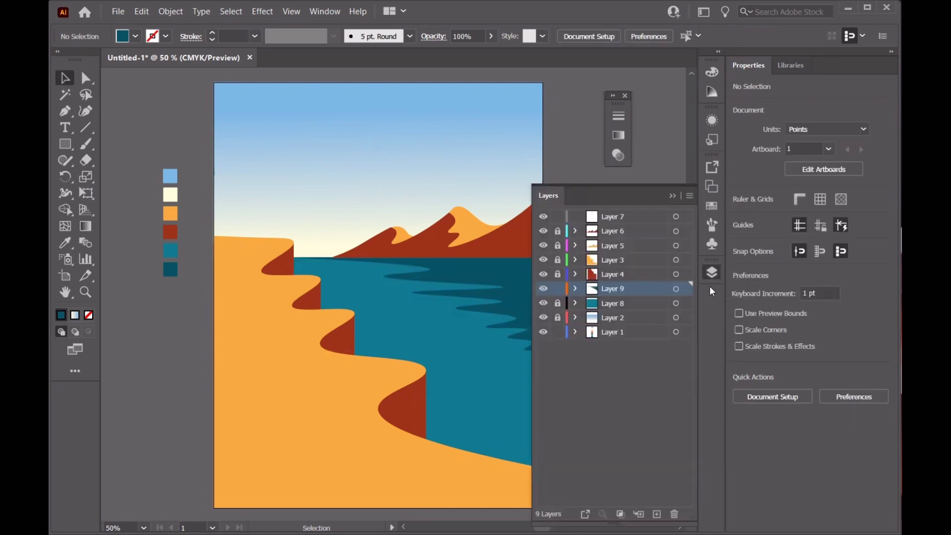
On Layer 7, draw a circle in the sky for the sun.
{"action": "left_click", "coordinate": [624, 214]}
{"action": "key", "text": "m"}
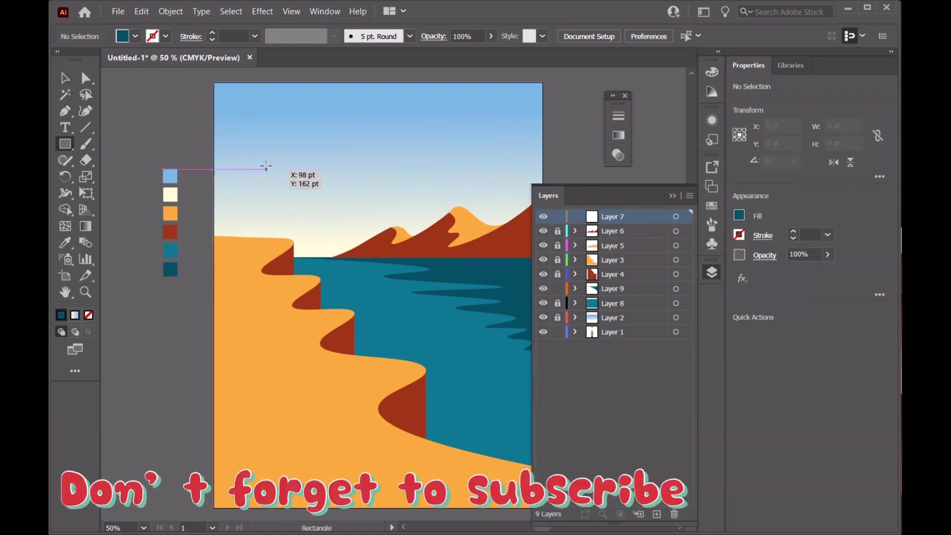
{"action": "left_click_drag", "start_coordinate": [276, 154], "coordinate": [322, 201]}
{"action": "key", "text": "ctrl+z"}
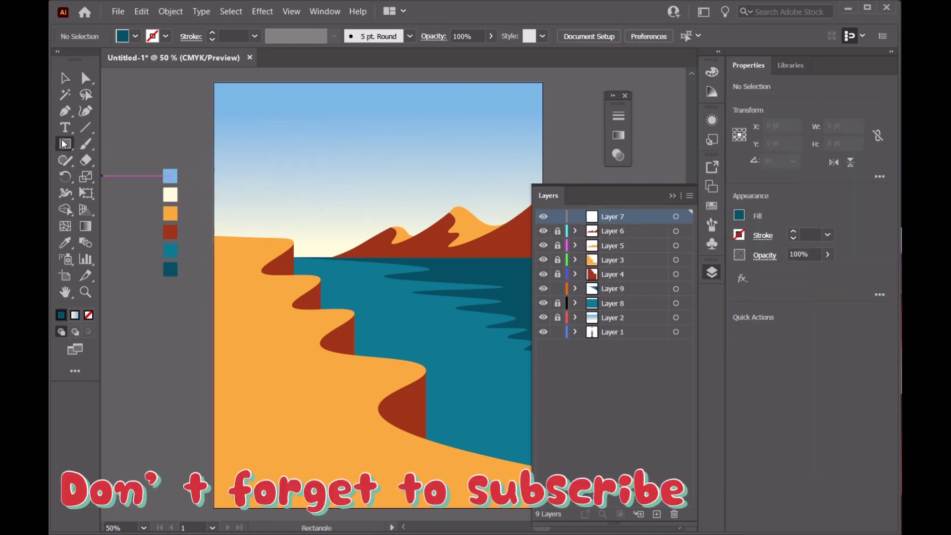
{"action": "left_click_drag", "start_coordinate": [64, 143], "coordinate": [99, 173]}
{"action": "left_click_drag", "start_coordinate": [274, 162], "coordinate": [327, 225]}
Fill the sun orange, move it up-left, shrink it slightly, and close the Layers panel.
{"action": "left_click", "coordinate": [64, 242]}
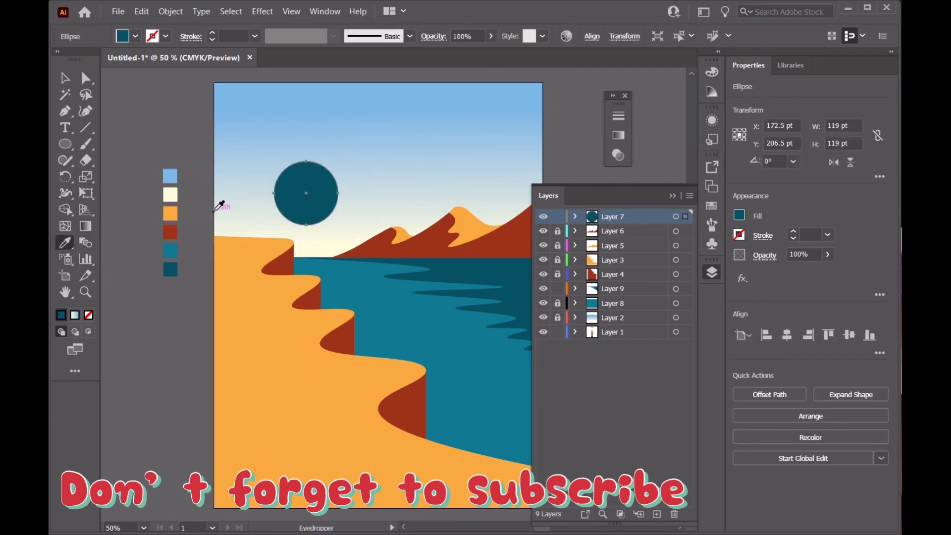
{"action": "left_click", "coordinate": [169, 213]}
{"action": "left_click", "coordinate": [65, 77]}
{"action": "left_click", "coordinate": [271, 165]}
{"action": "left_click_drag", "start_coordinate": [313, 188], "coordinate": [305, 183]}
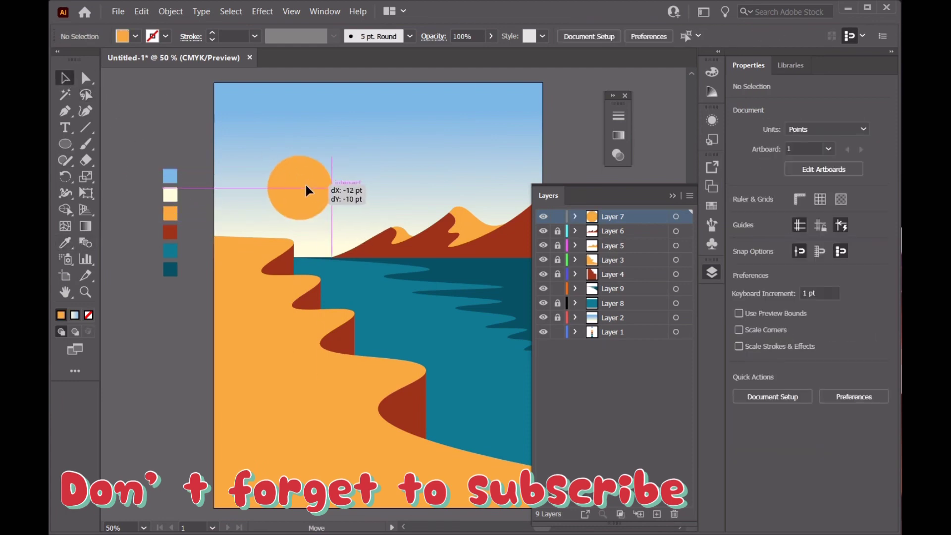
{"action": "left_click_drag", "start_coordinate": [330, 220], "coordinate": [314, 204]}
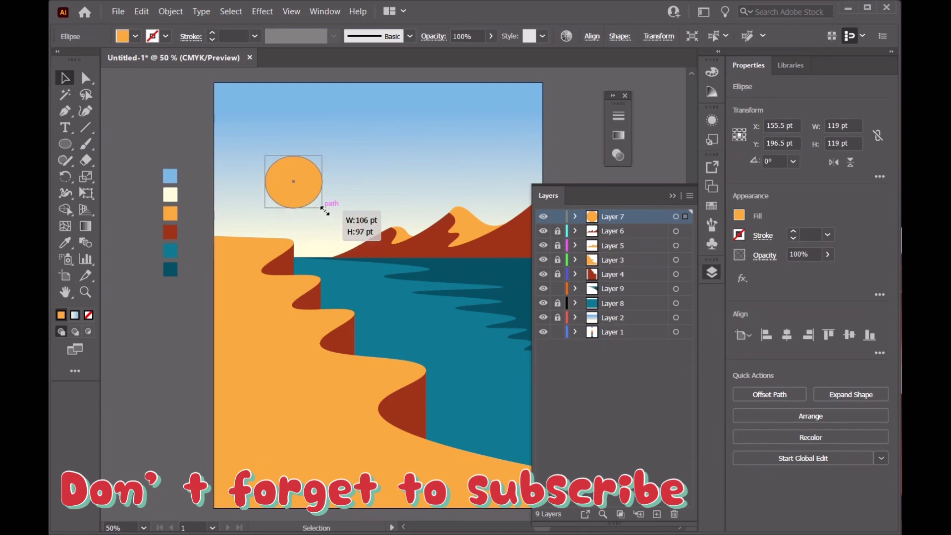
{"action": "left_click", "coordinate": [213, 124]}
{"action": "left_click", "coordinate": [670, 196]}
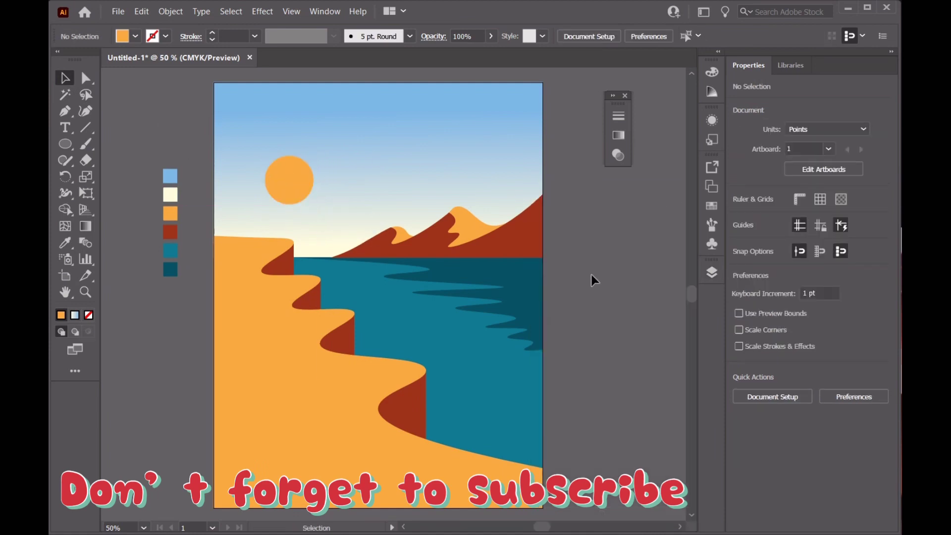